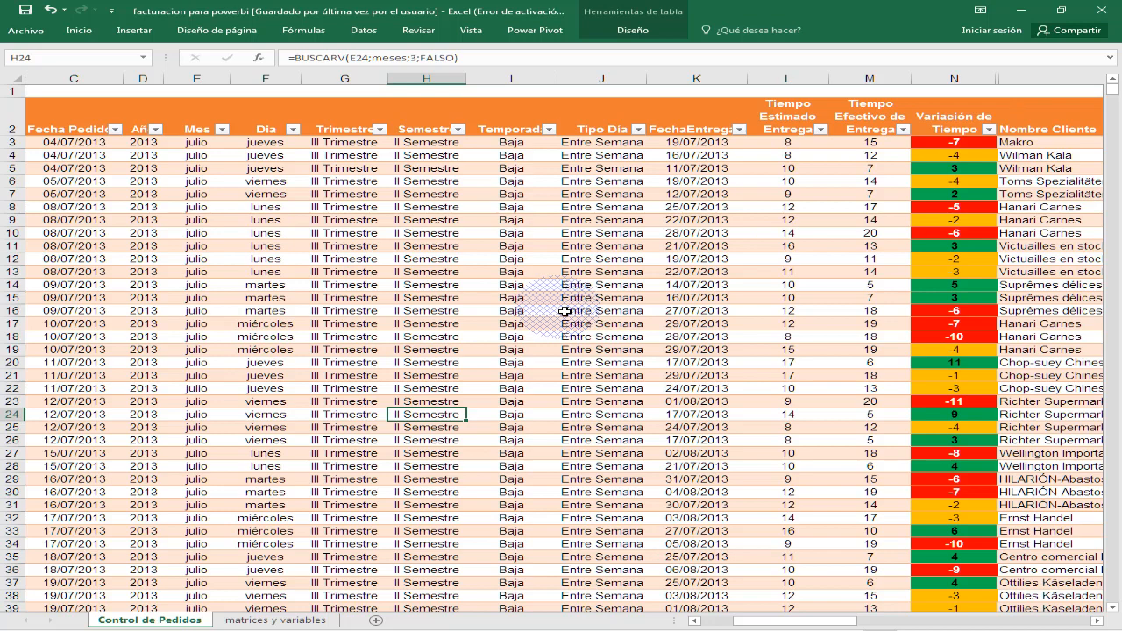
- Review the order table's columns and its date formulas, and accept changing the colour scheme to Windows 7 Basic
left_click(438, 258)
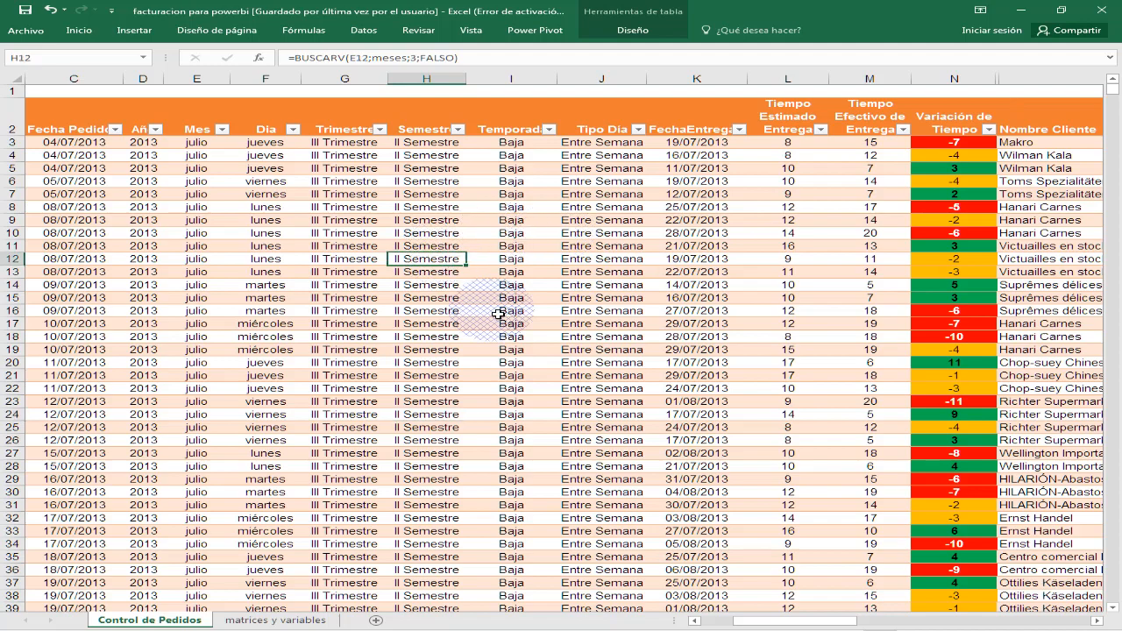
scroll(529, 348, "down", 2, "ctrl")
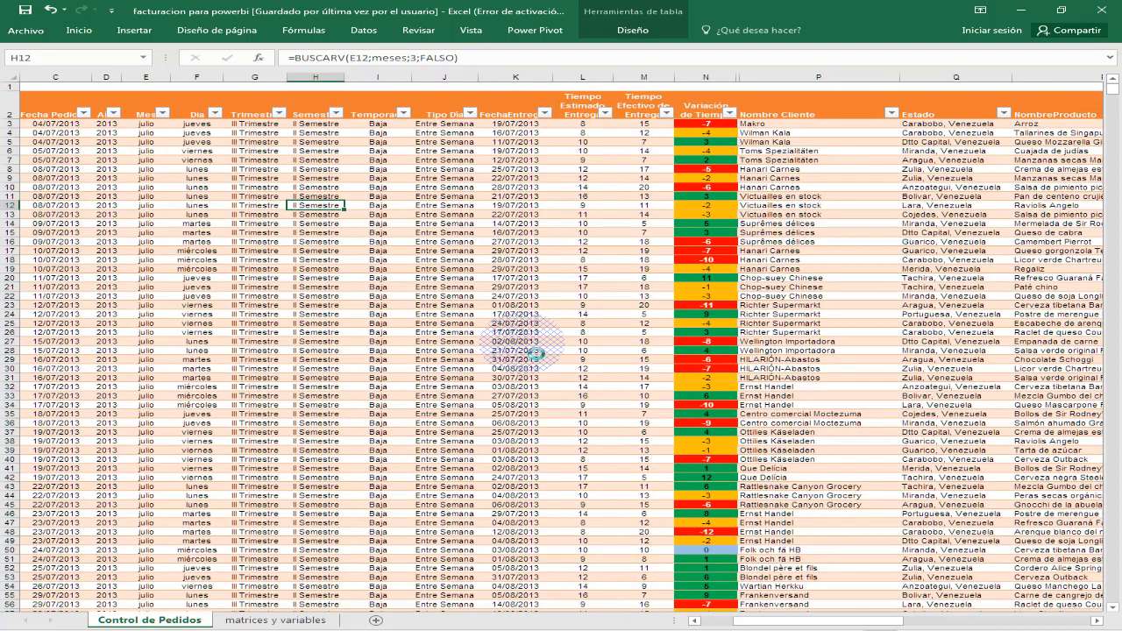
scroll(529, 348, "up", 3, "ctrl")
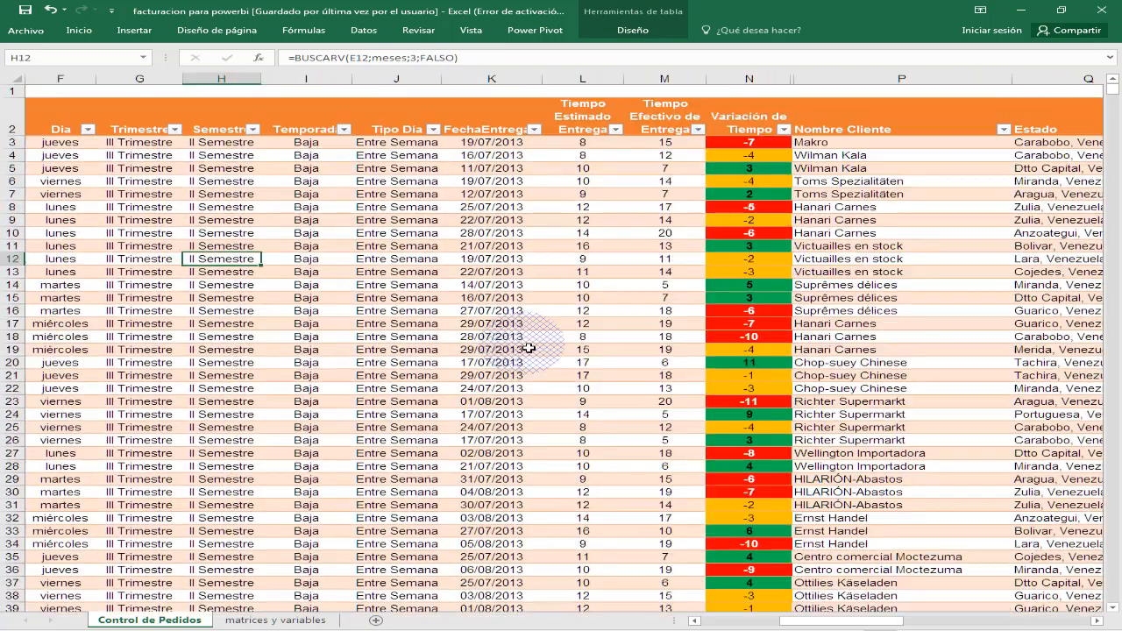
left_click(695, 620)
left_click(695, 621)
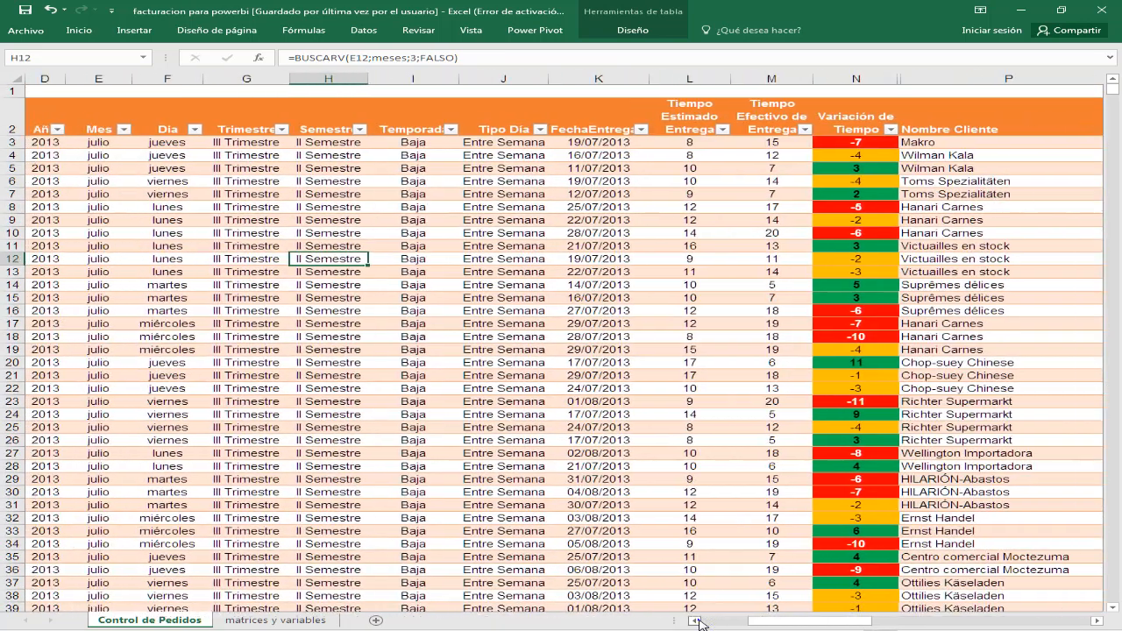
left_click(697, 621)
left_click(697, 621)
left_click(697, 621)
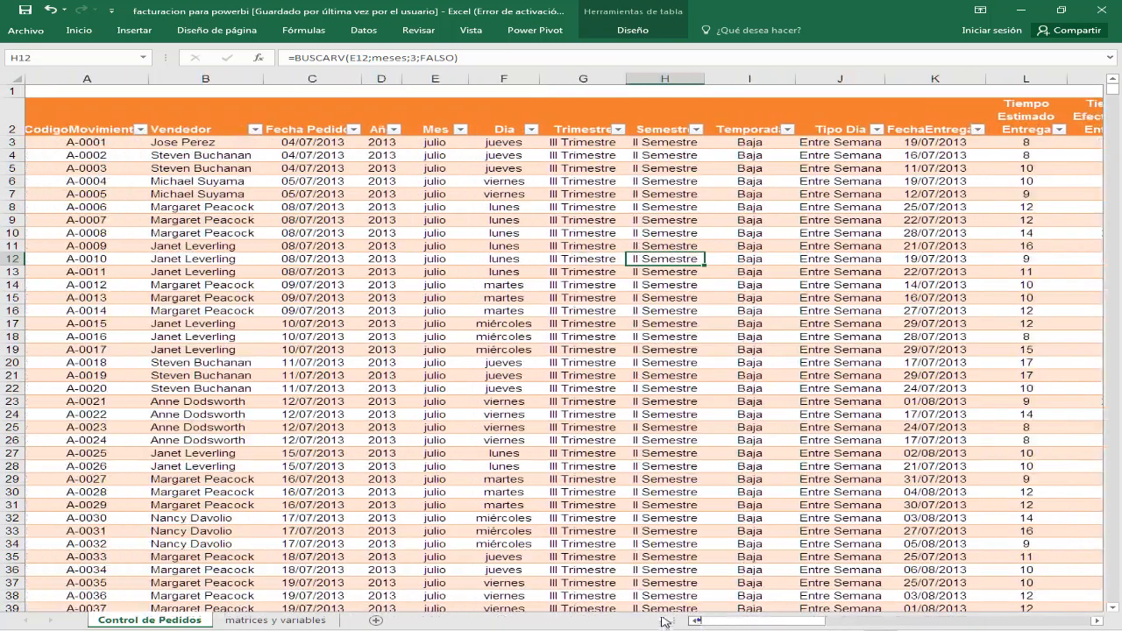
left_click(384, 234)
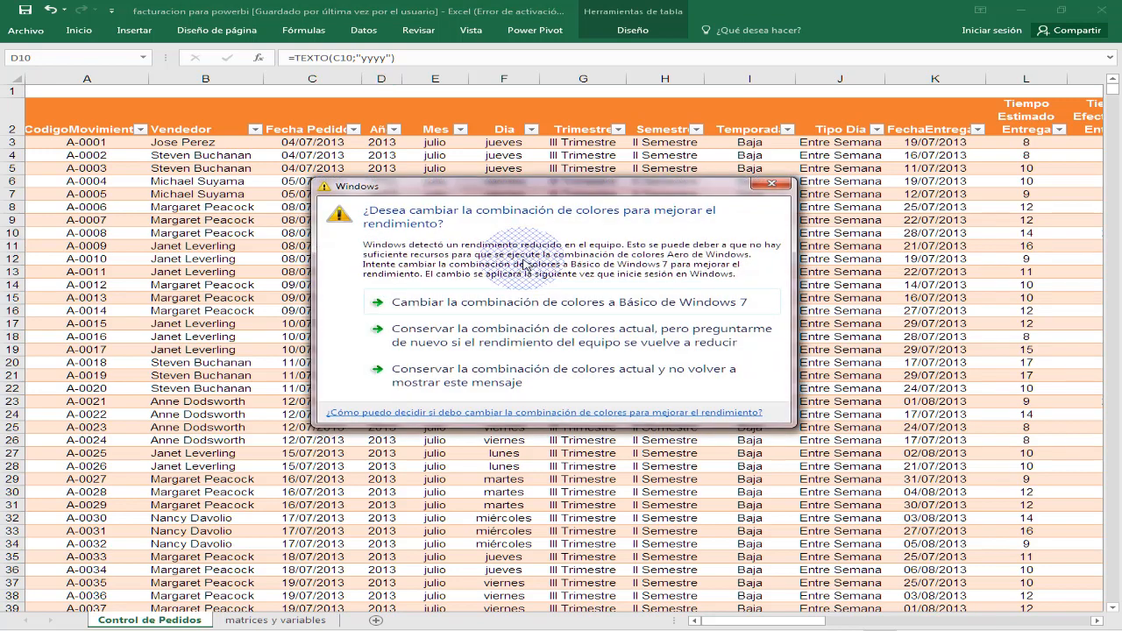
left_click(554, 302)
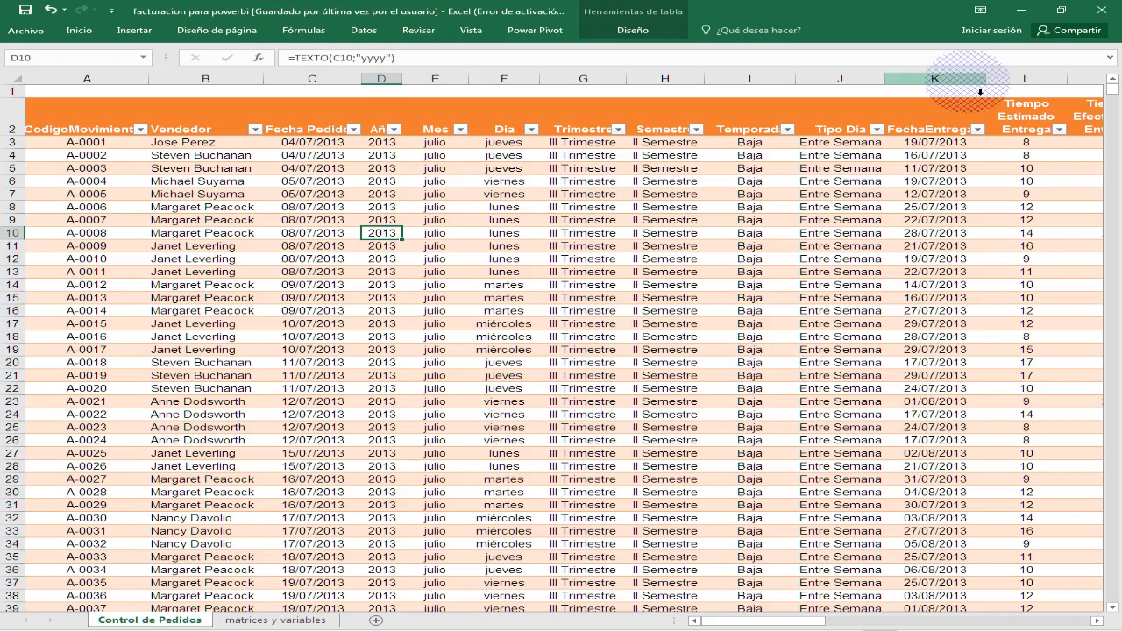
left_click(503, 272)
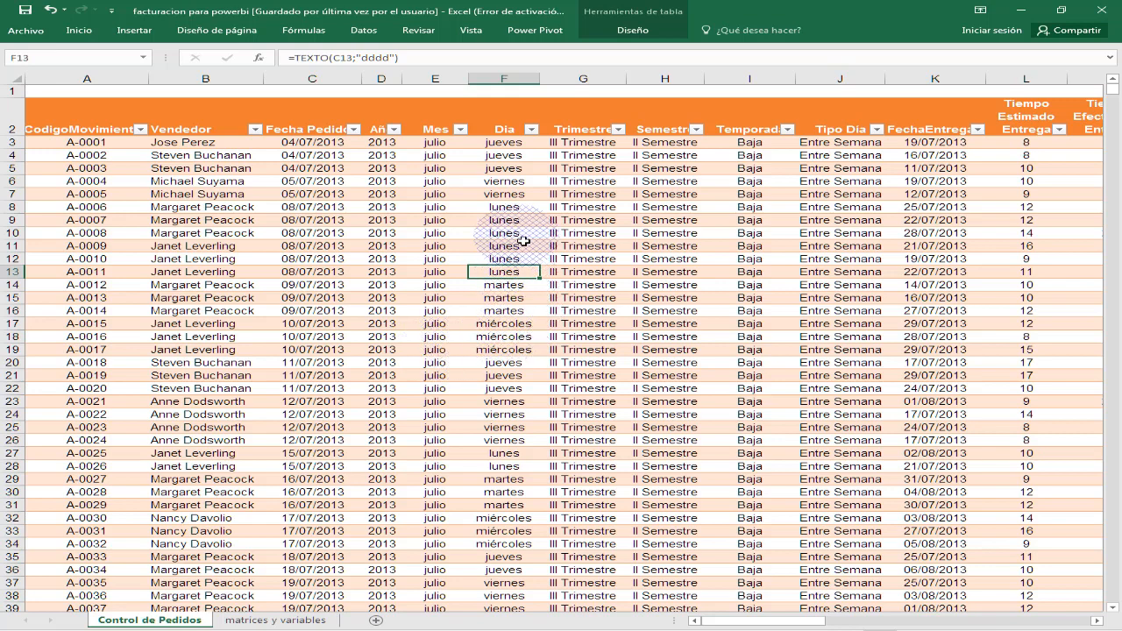
- Create a pivot table from the facturacion table on a new worksheet and dismiss the antivirus notification
left_click(538, 339)
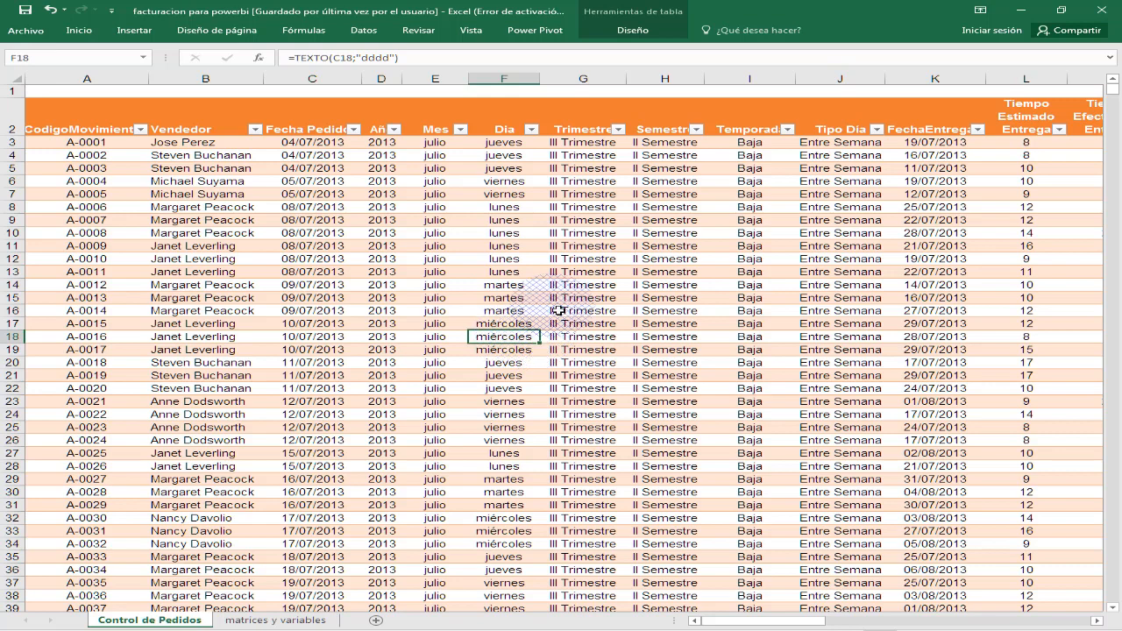
left_click(132, 30)
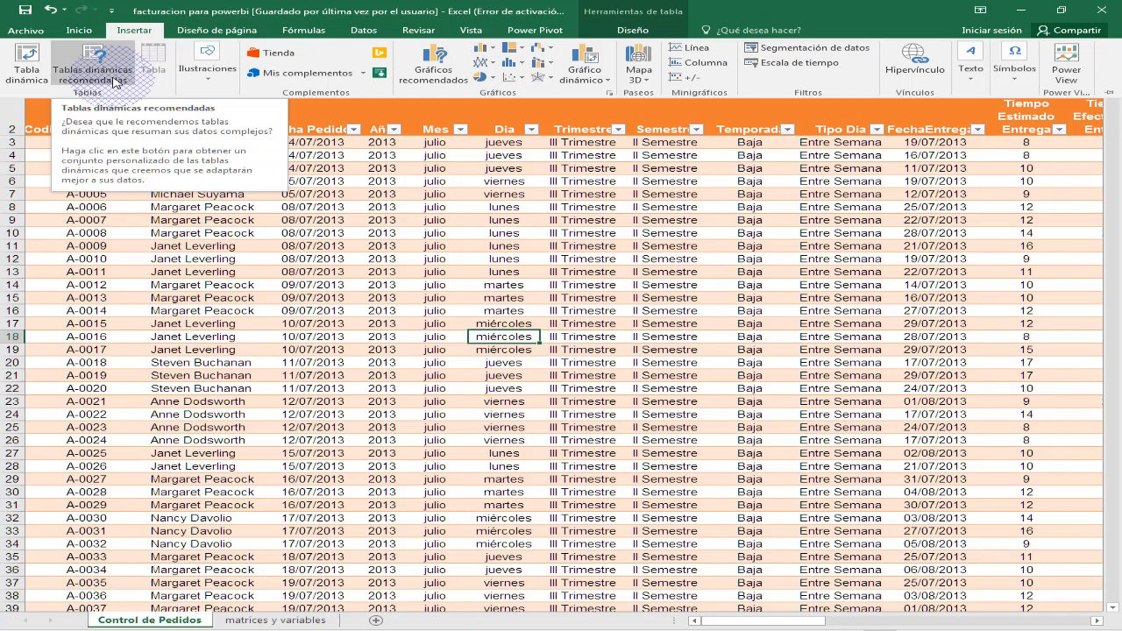
left_click(30, 66)
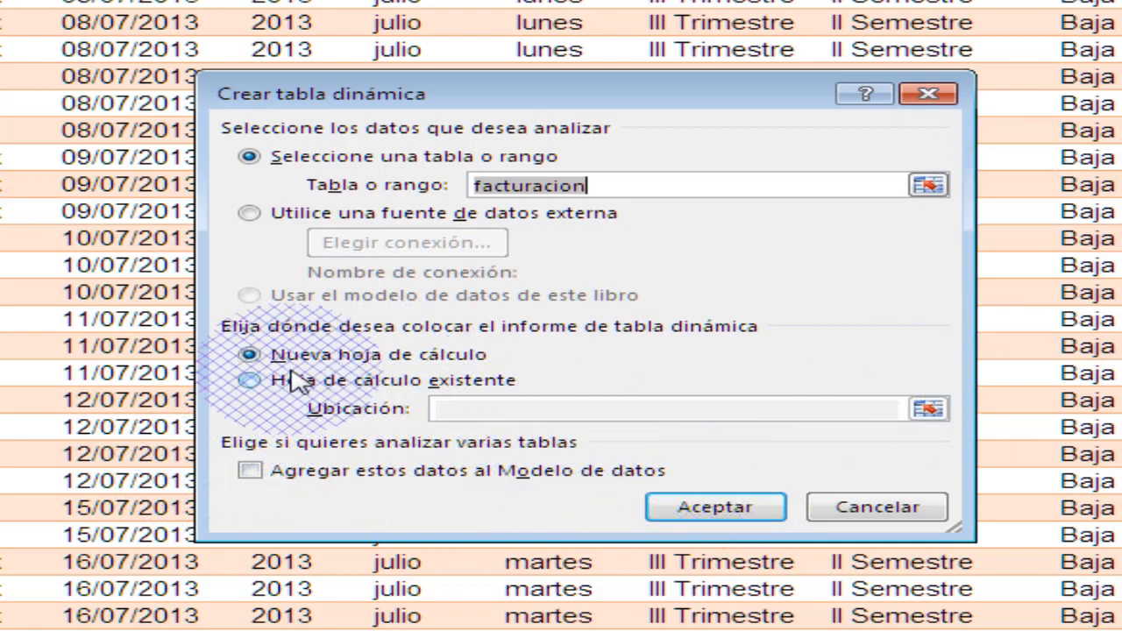
left_click(726, 516)
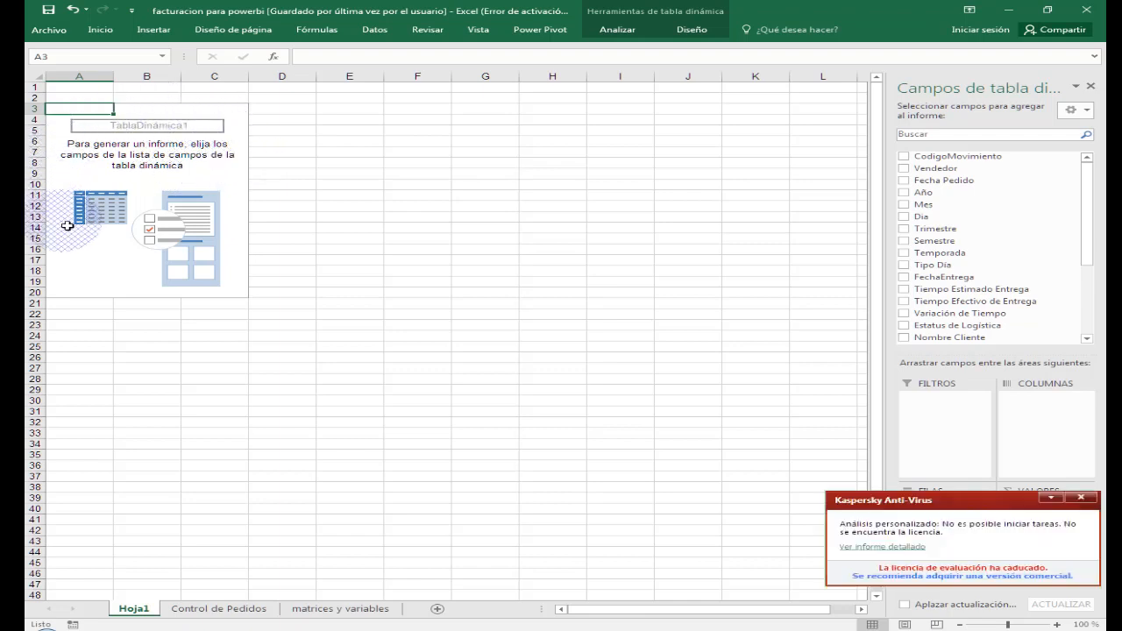
left_click(1081, 498)
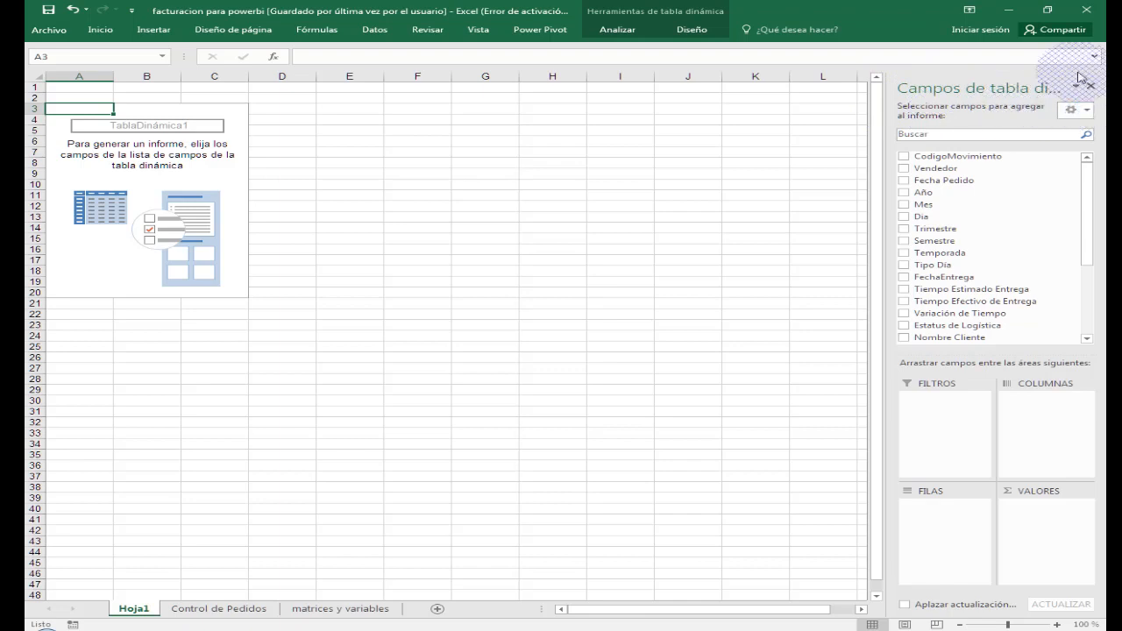
- Widen the pivot table field list slightly and add the Mes field to the rows area
left_click_drag(897, 144, 887, 165)
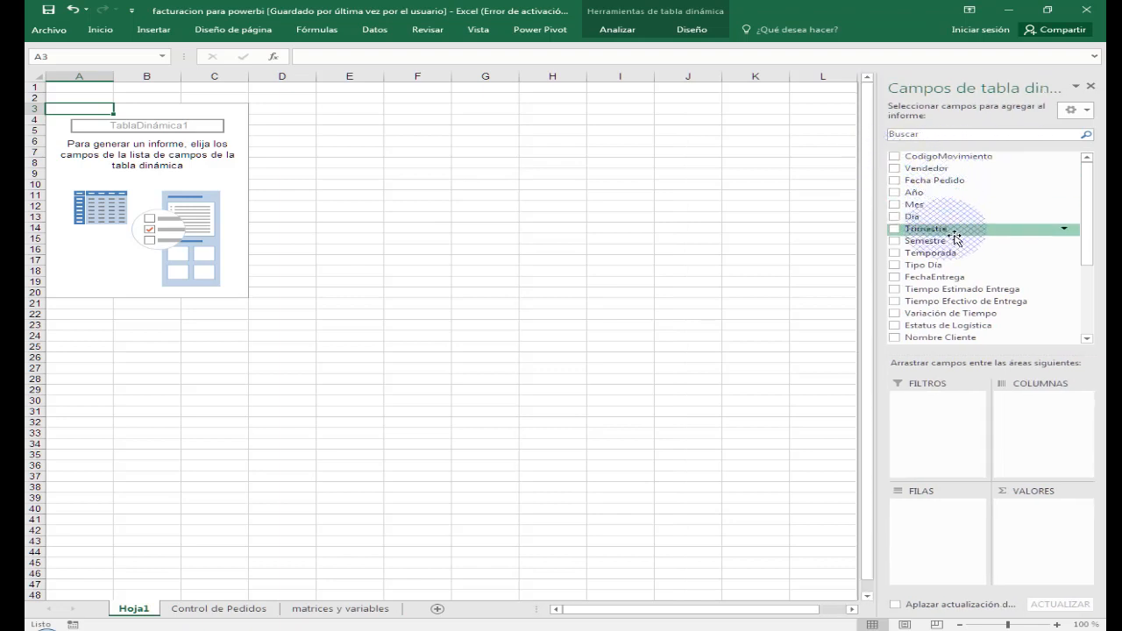
left_click_drag(1085, 237, 1090, 313)
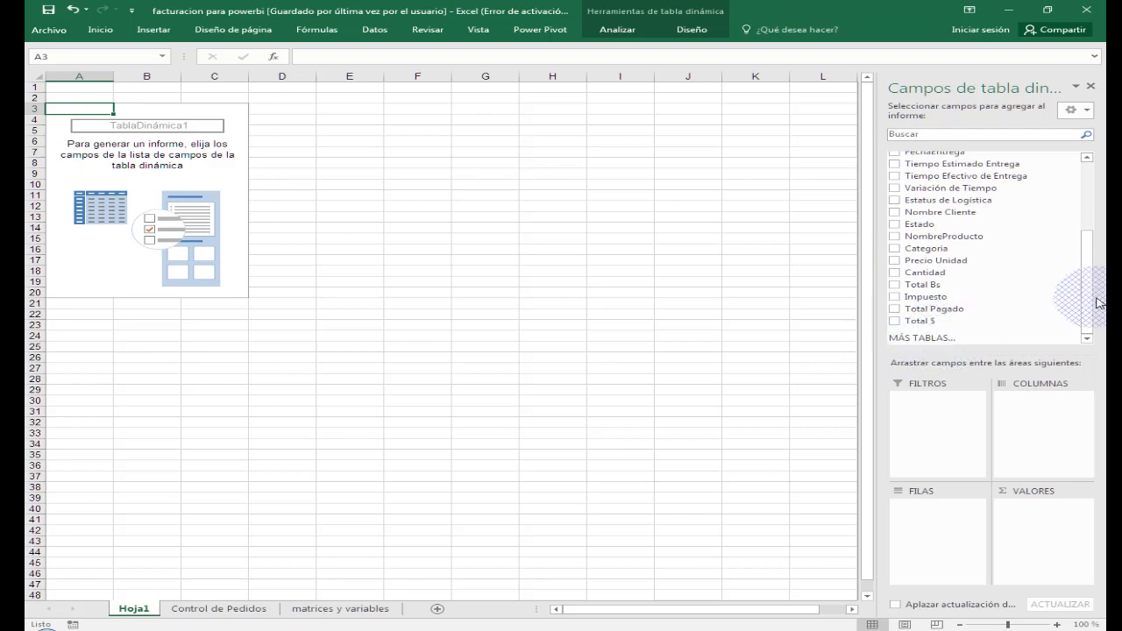
left_click_drag(1090, 301, 1089, 235)
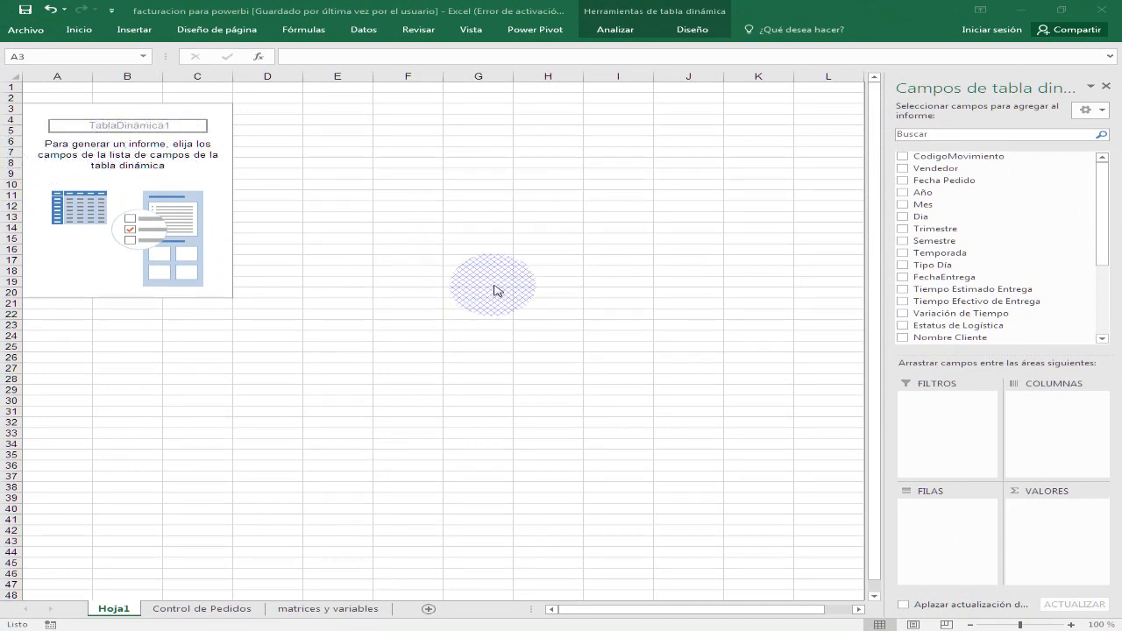
scroll(384, 253, "up", 2)
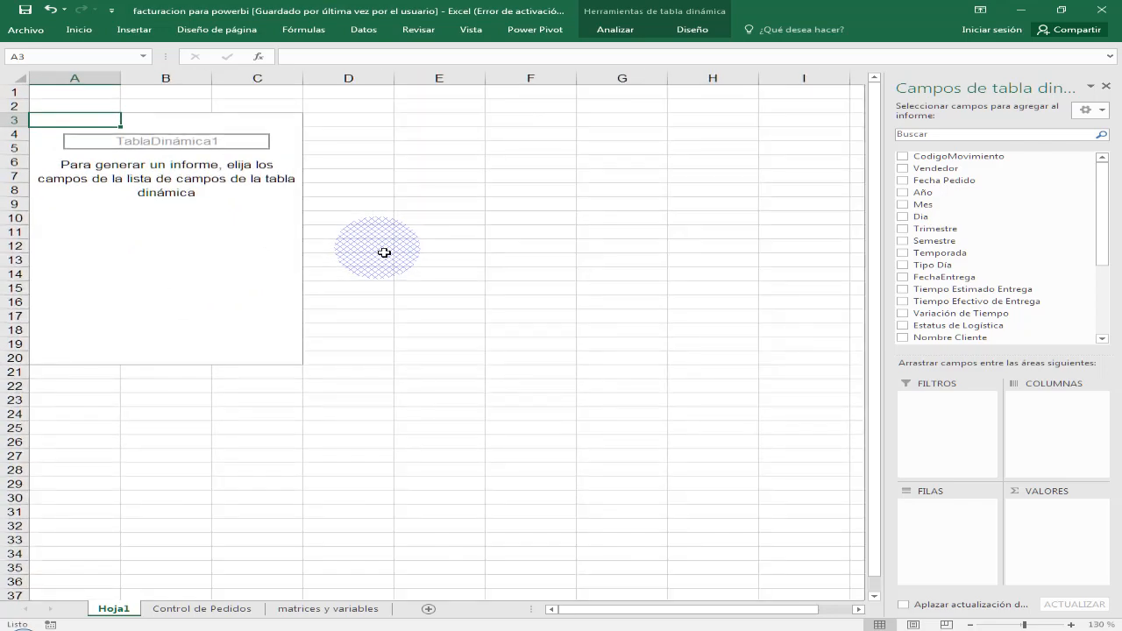
scroll(384, 253, "up", 4)
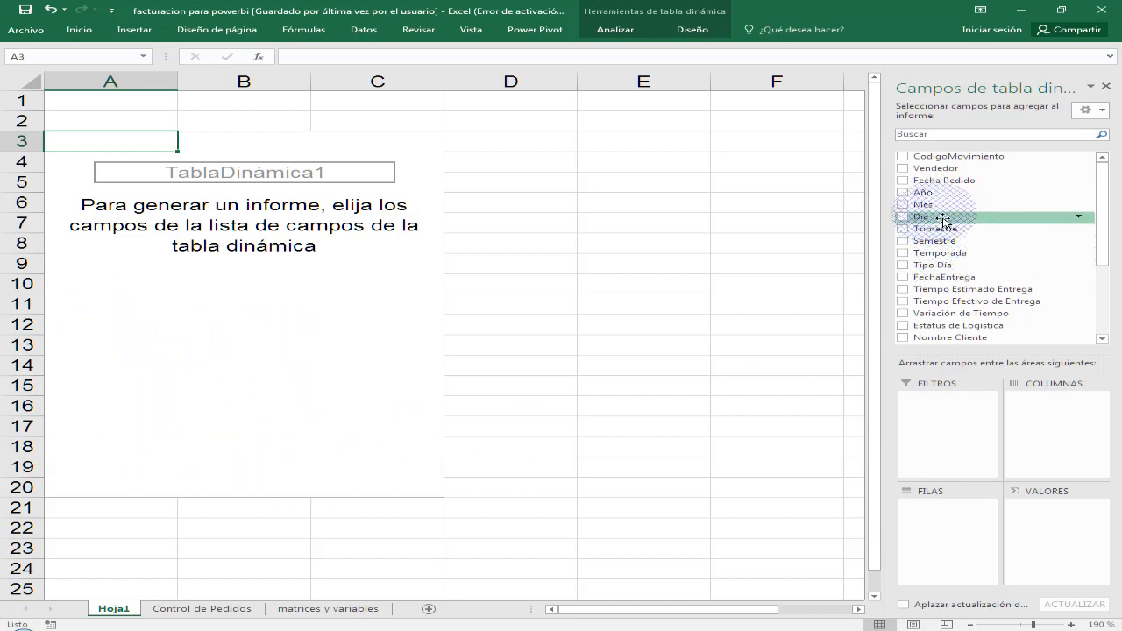
left_click_drag(942, 209, 973, 517)
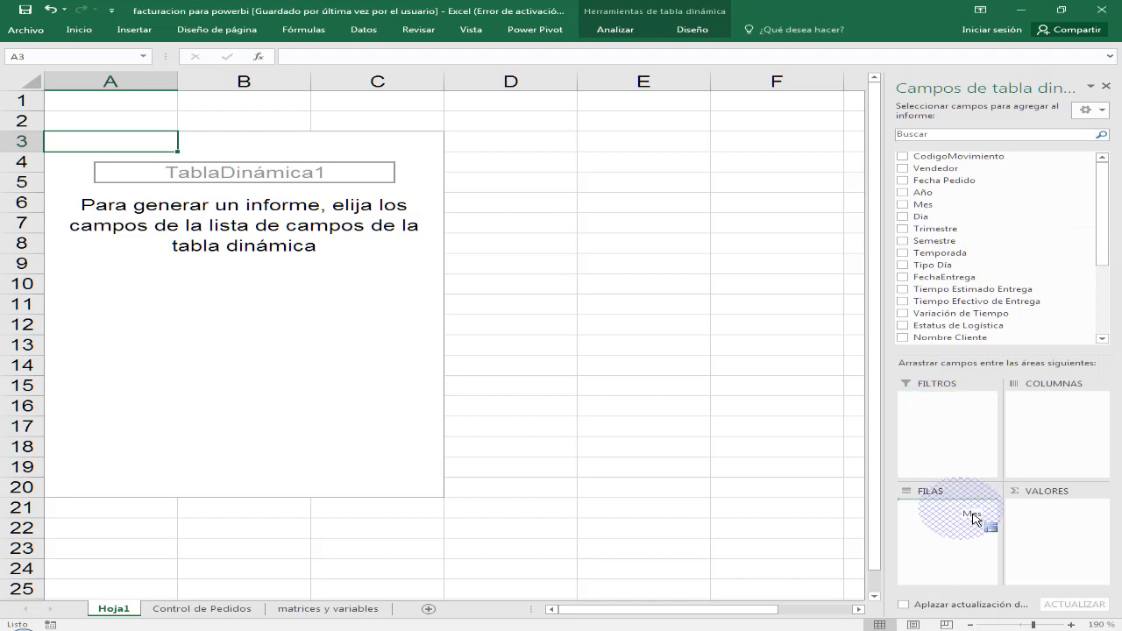
left_click_drag(962, 514, 962, 516)
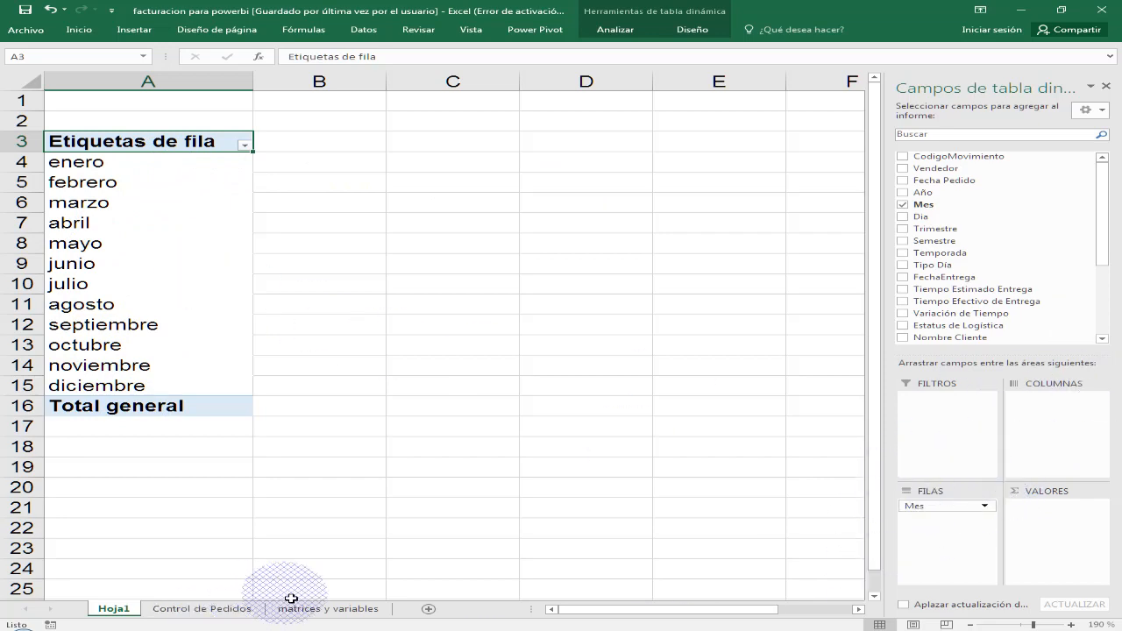
- Check the Control de Pedidos source sheet, and add Cantidad, Total Bs and Impuesto to the pivot table's values on Hoja1
left_click(201, 608)
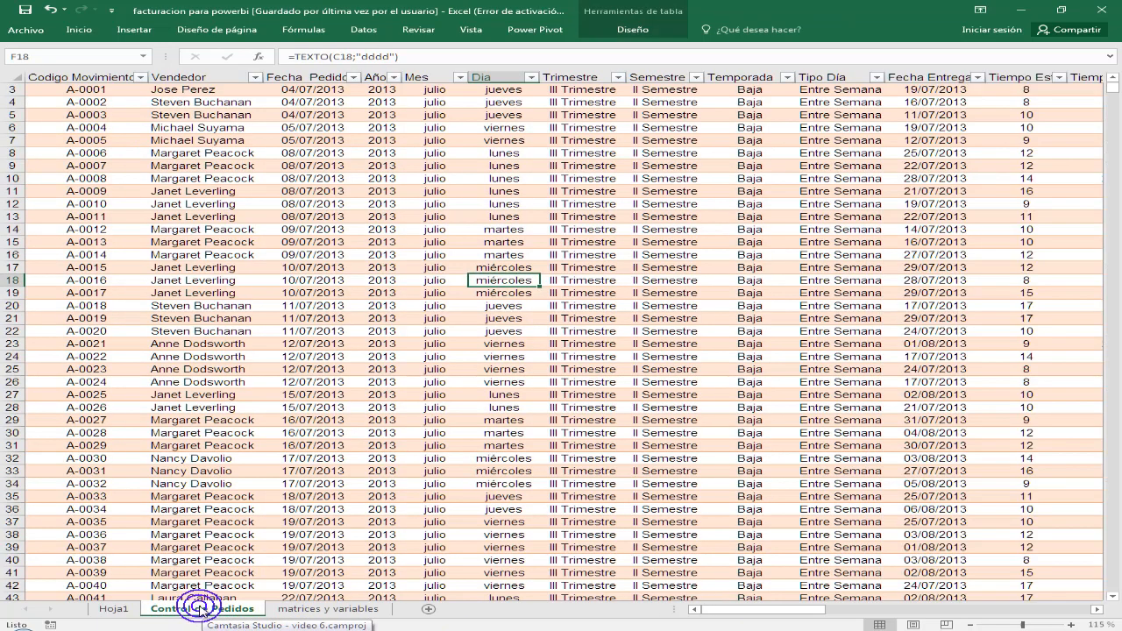
left_click(113, 609)
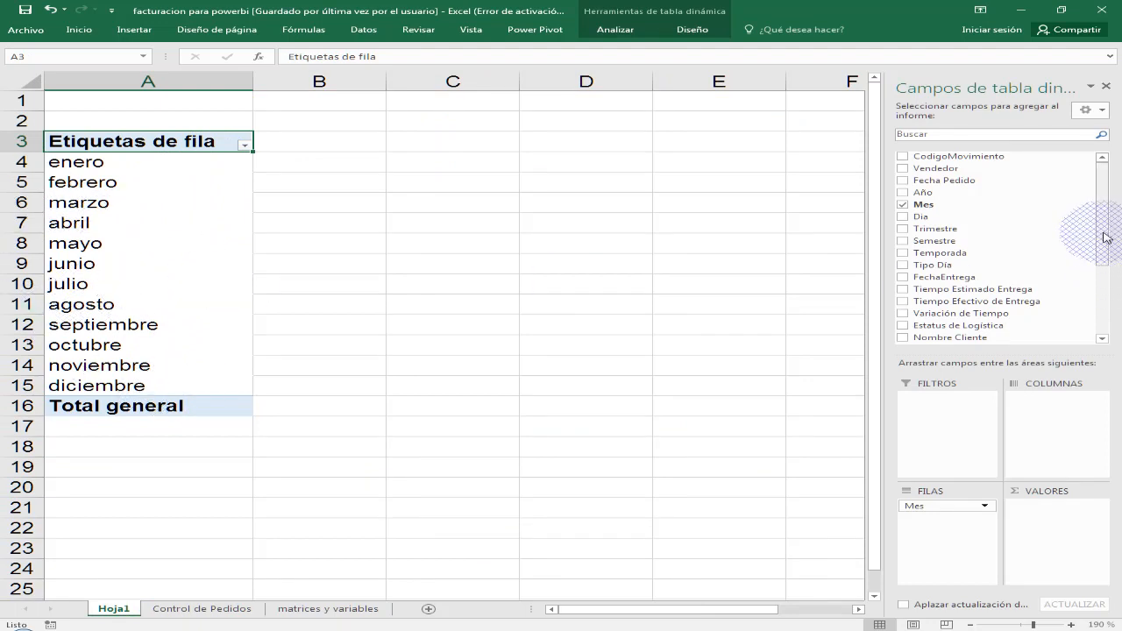
left_click_drag(1103, 231, 1099, 302)
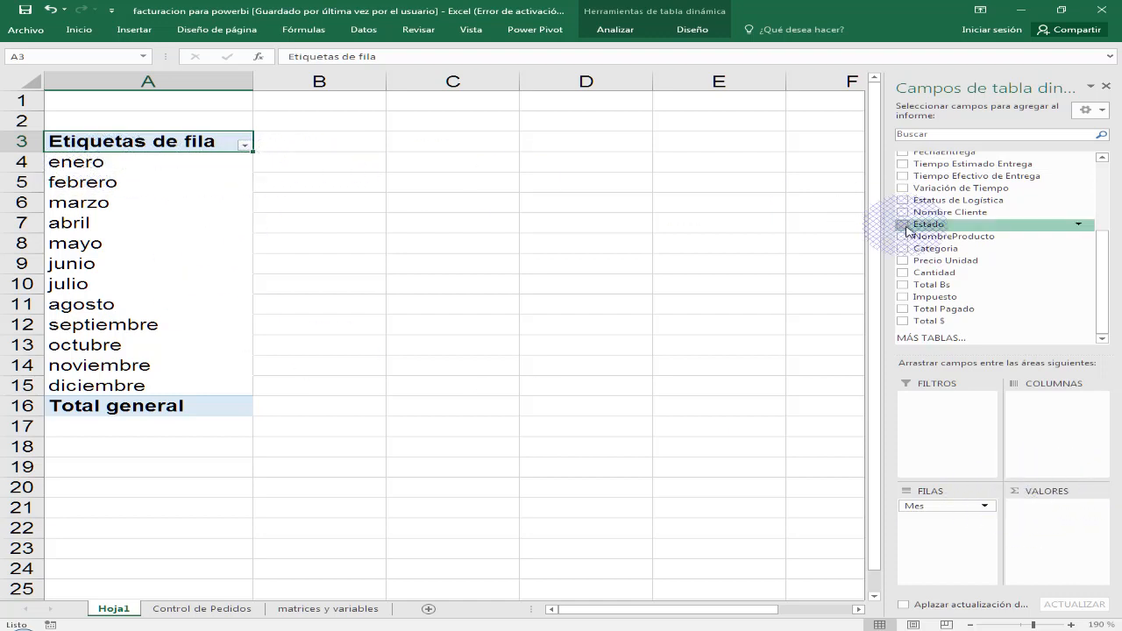
left_click_drag(954, 277, 1087, 517)
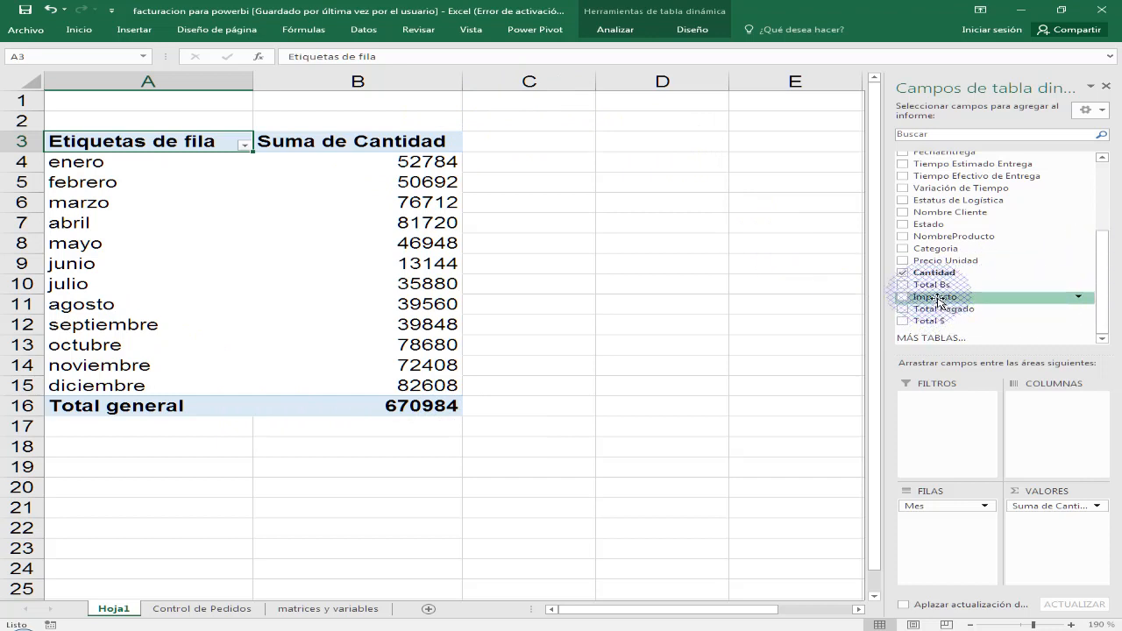
left_click_drag(933, 285, 1068, 526)
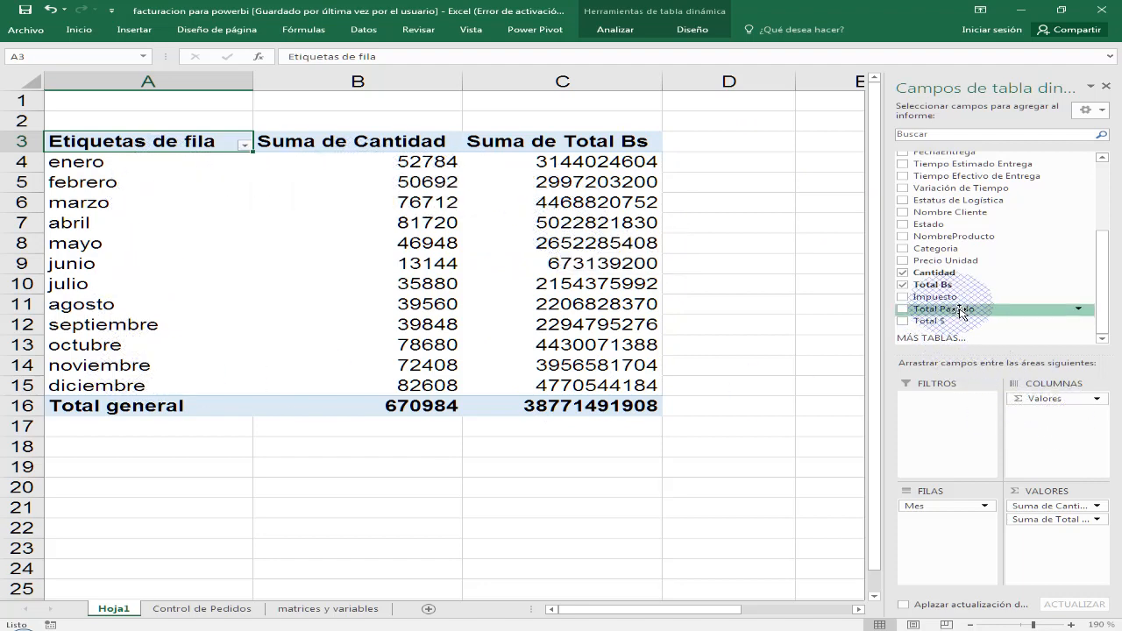
left_click_drag(956, 298, 1065, 544)
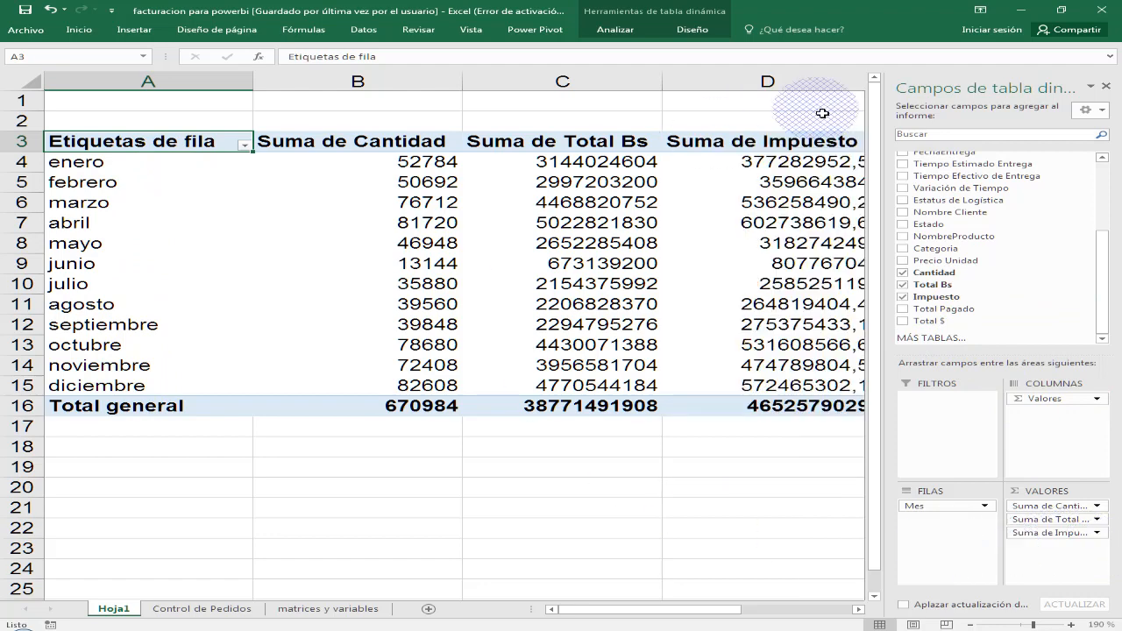
- Add Total Pagado and Total $ to the pivot table's values and select an empty cell outside the pivot table
left_click(858, 609)
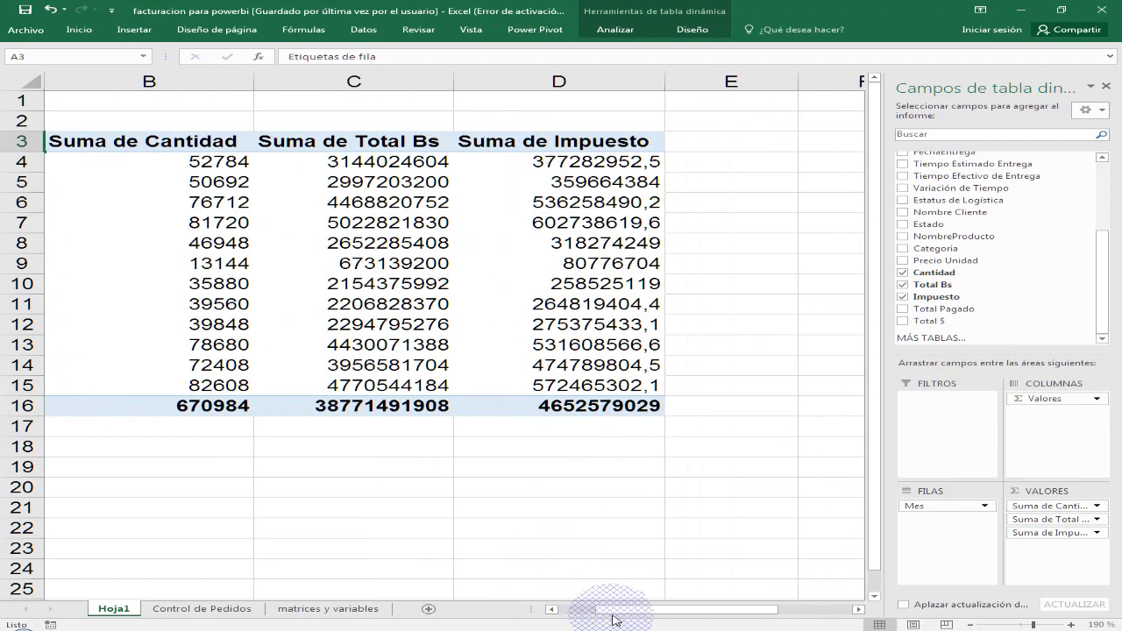
left_click_drag(614, 616, 576, 616)
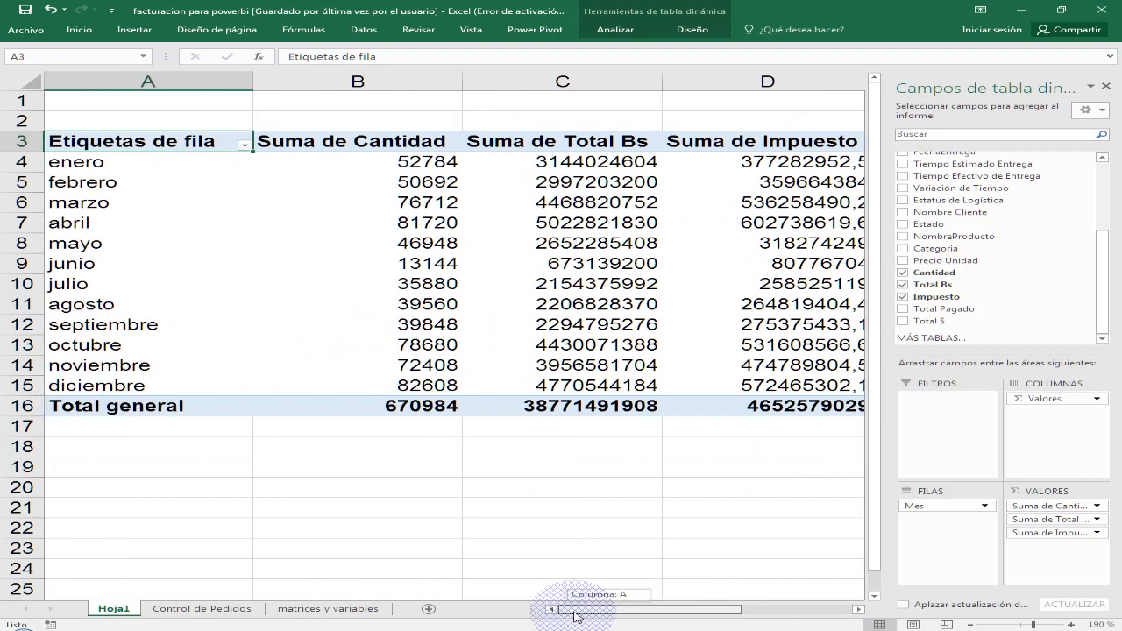
left_click(974, 624)
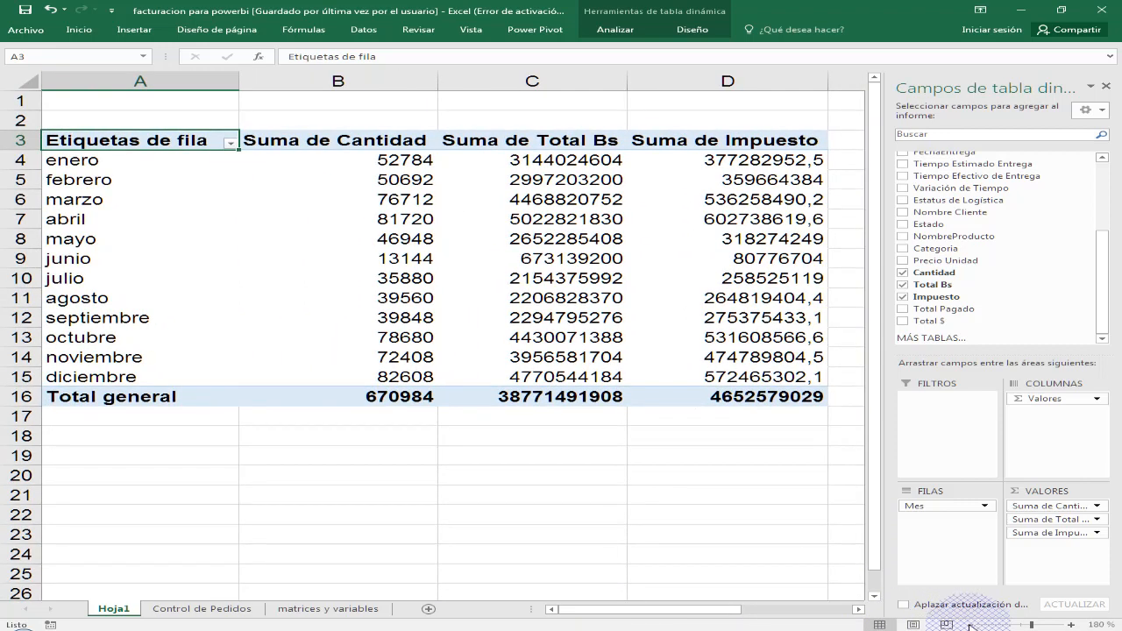
left_click(974, 624)
left_click(973, 624)
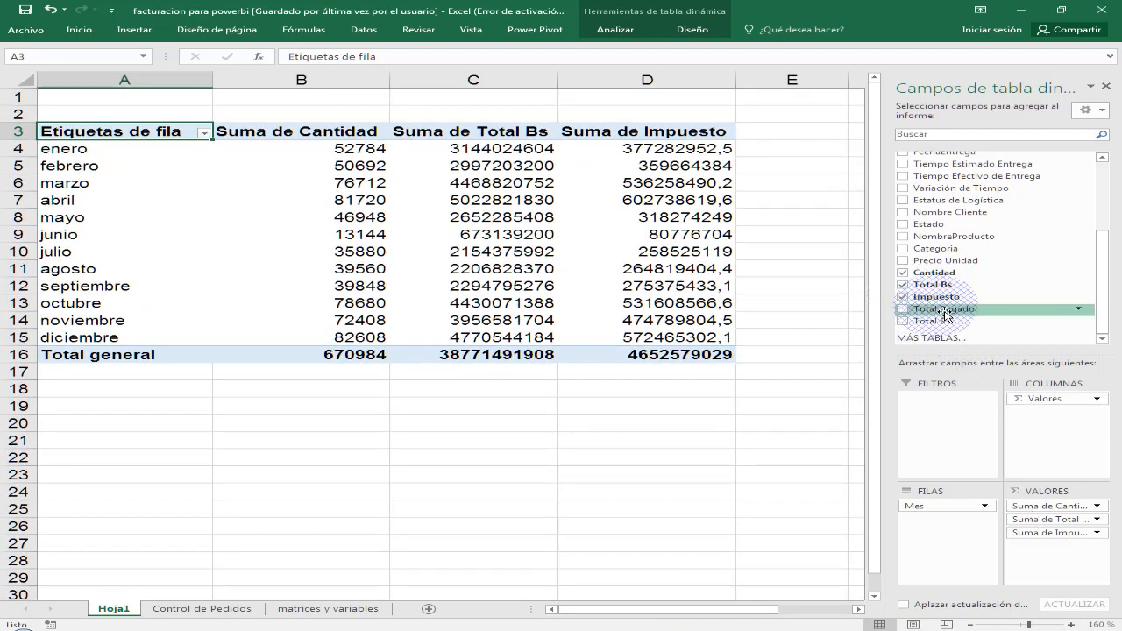
left_click_drag(946, 314, 1068, 554)
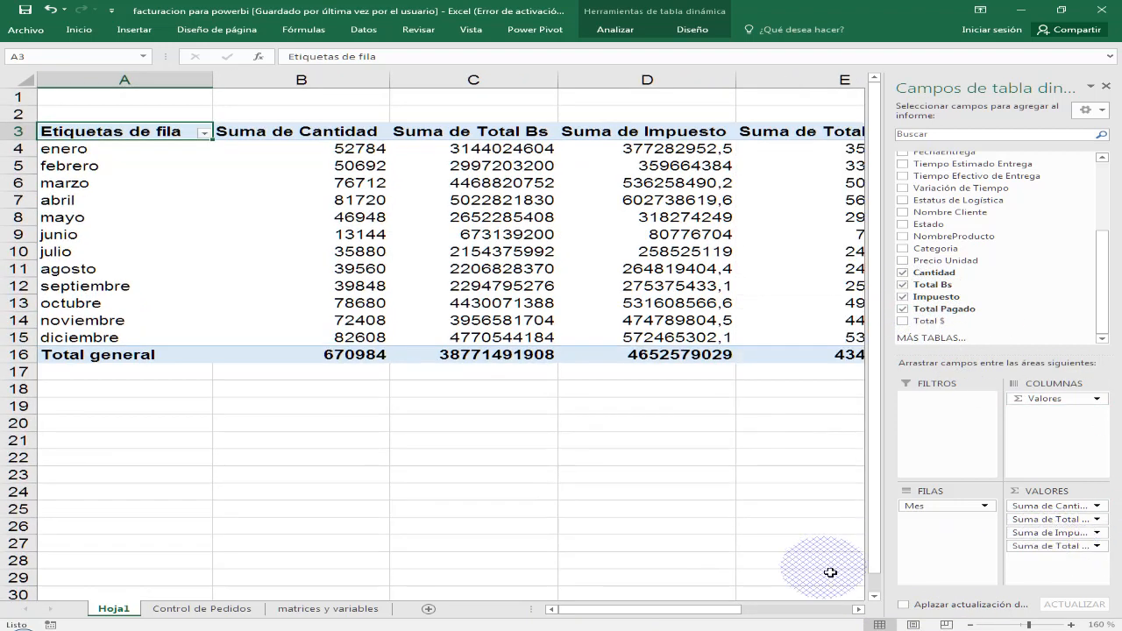
left_click(857, 609)
left_click(857, 609)
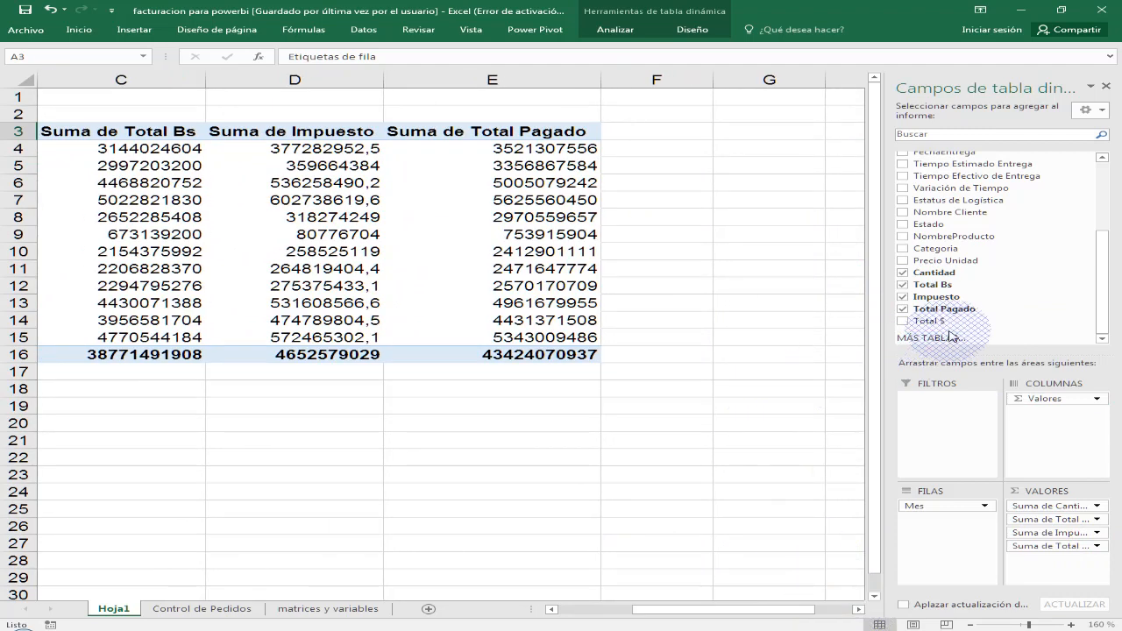
left_click_drag(930, 321, 1090, 560)
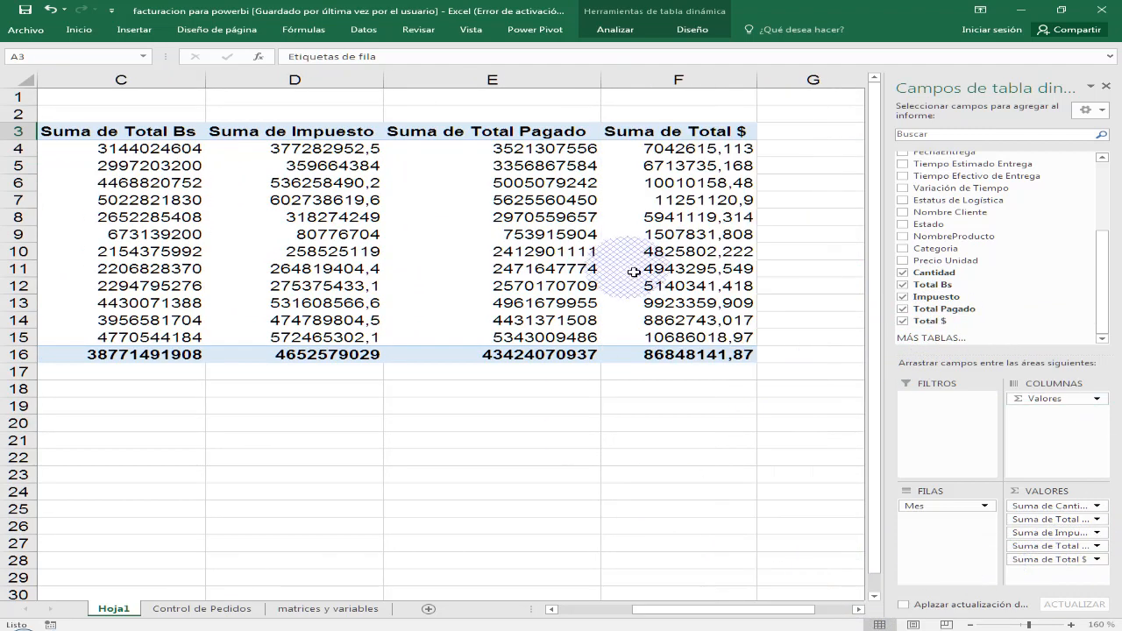
left_click(552, 610)
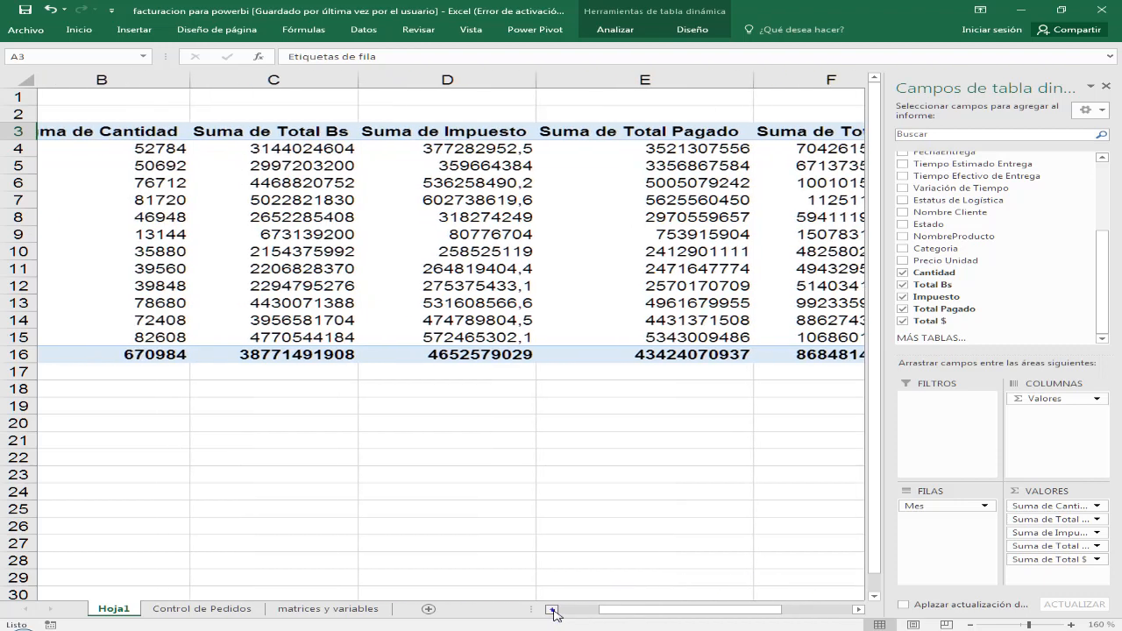
left_click(551, 609)
left_click(750, 422)
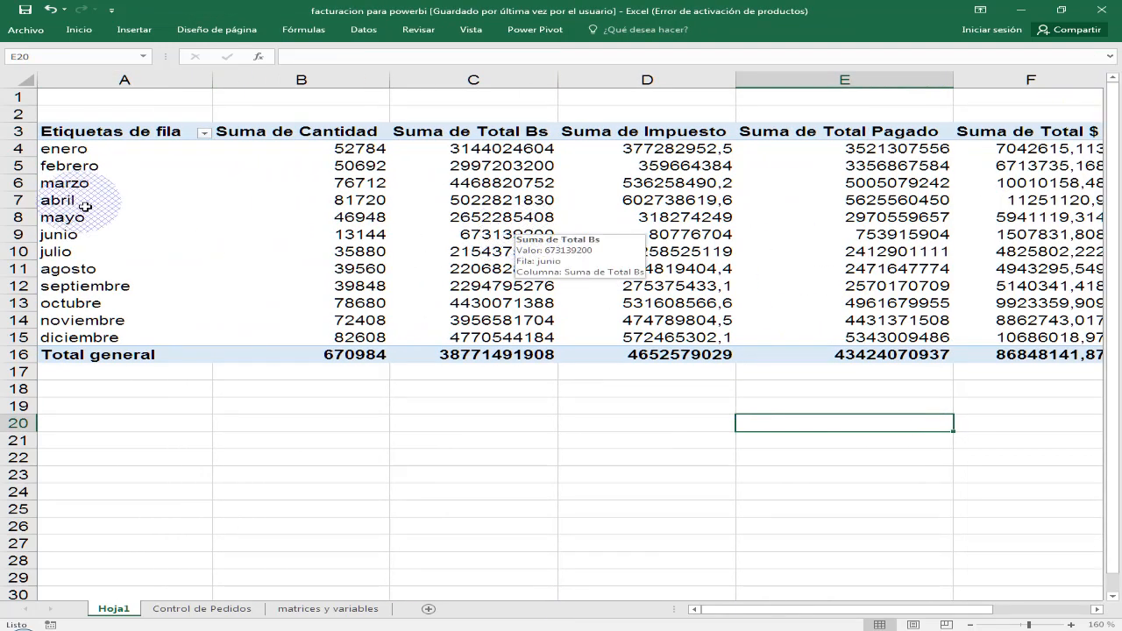
- Rename the pivot table's row label header to Meses and the Suma de Cantidad header to Unidades
left_click(116, 136)
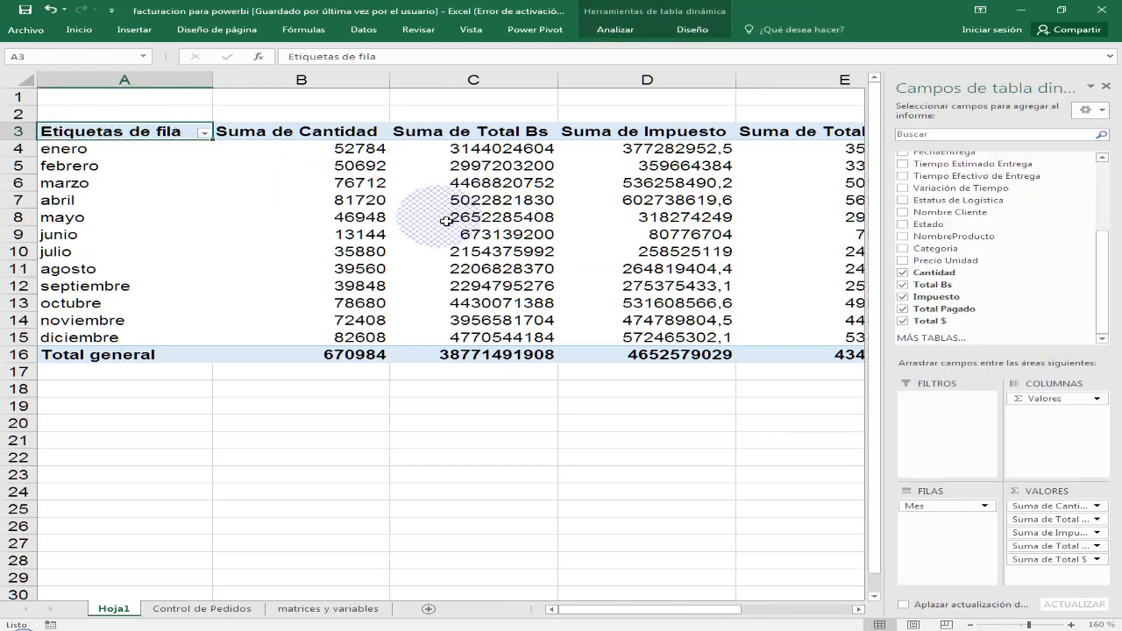
type("Meses")
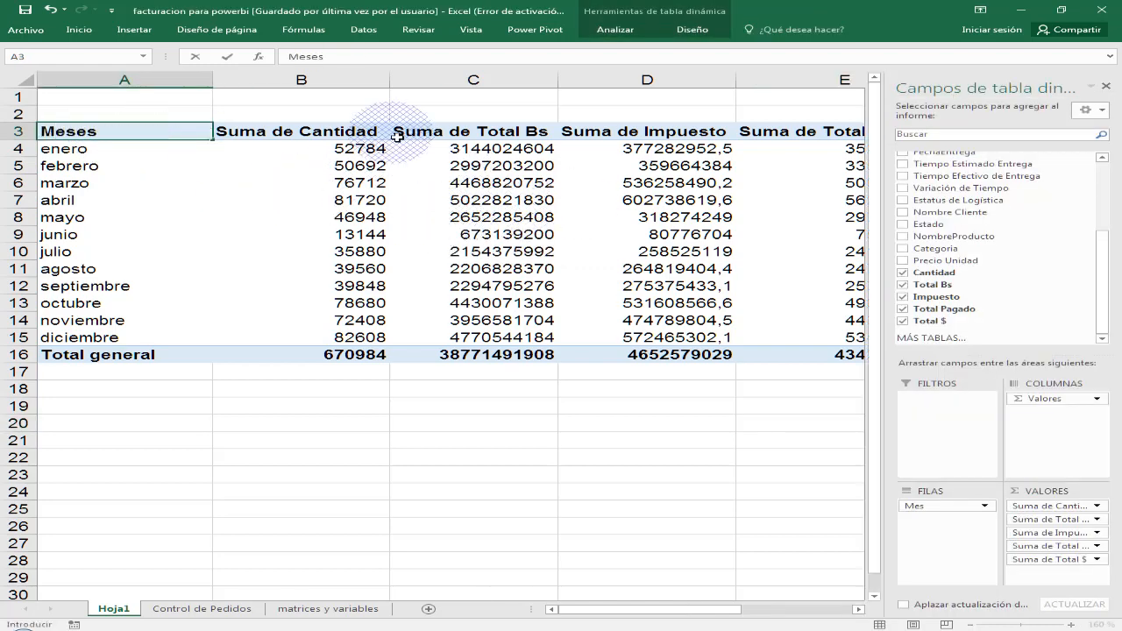
left_click(328, 135)
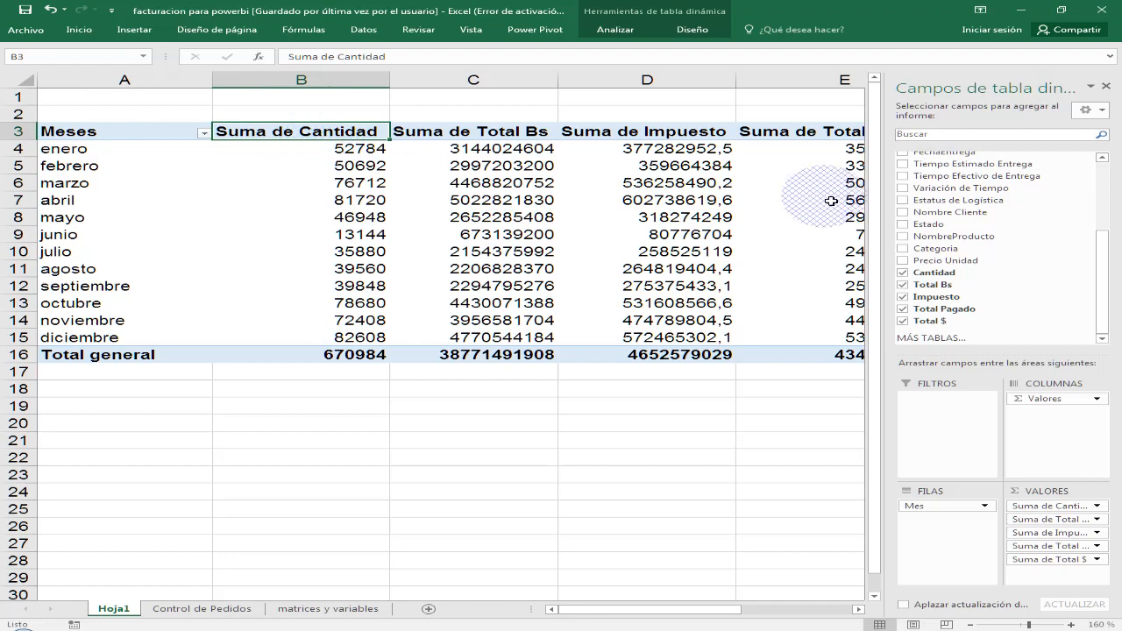
type("Unidades")
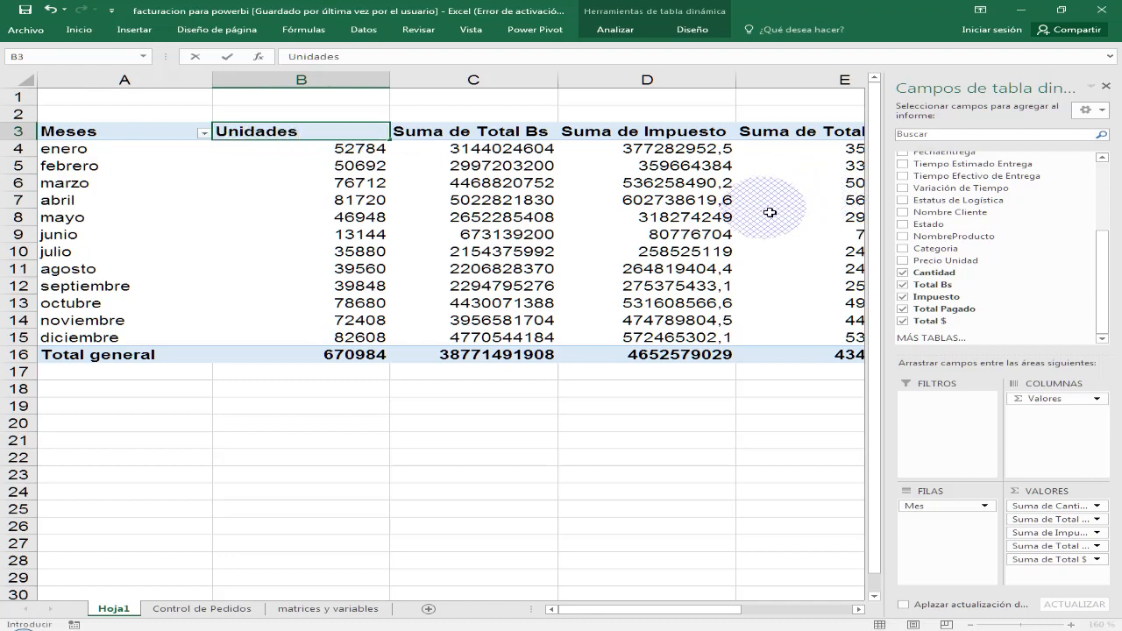
left_click(550, 233)
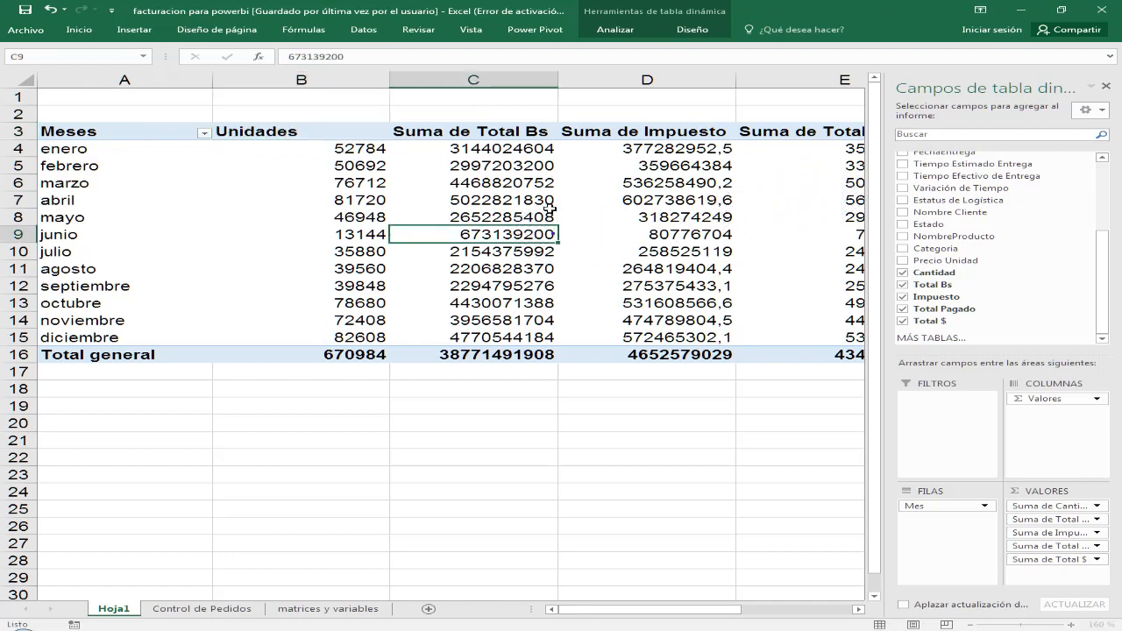
- Rename the Suma de Total Bs header to Bolivares and the Suma de Impuesto header to Impuestos
left_click(519, 133)
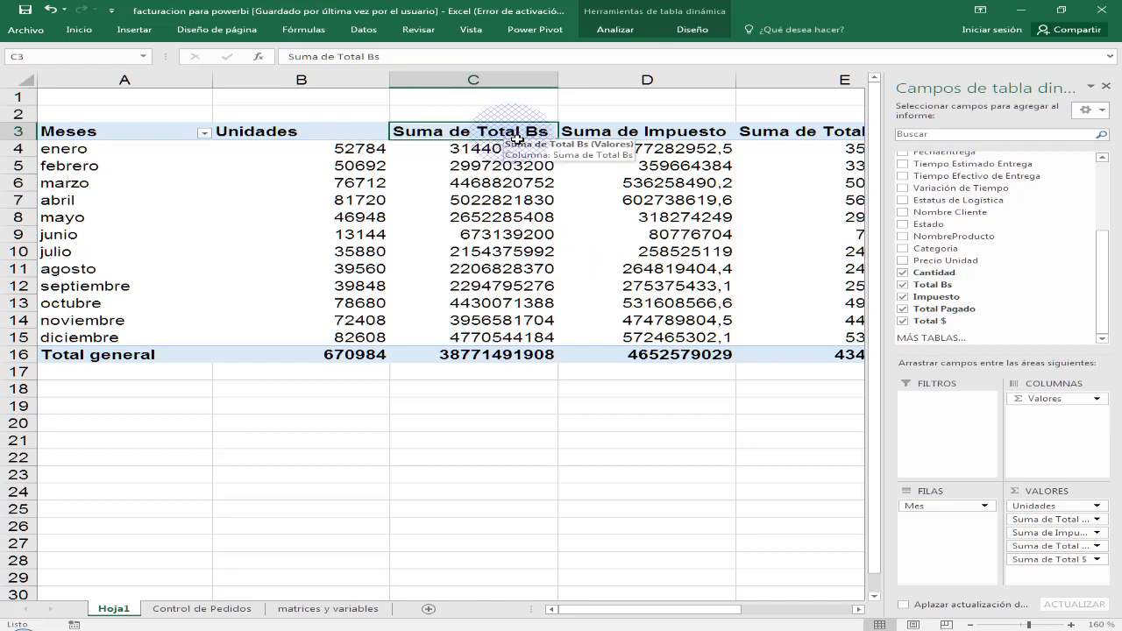
type("Bolivares")
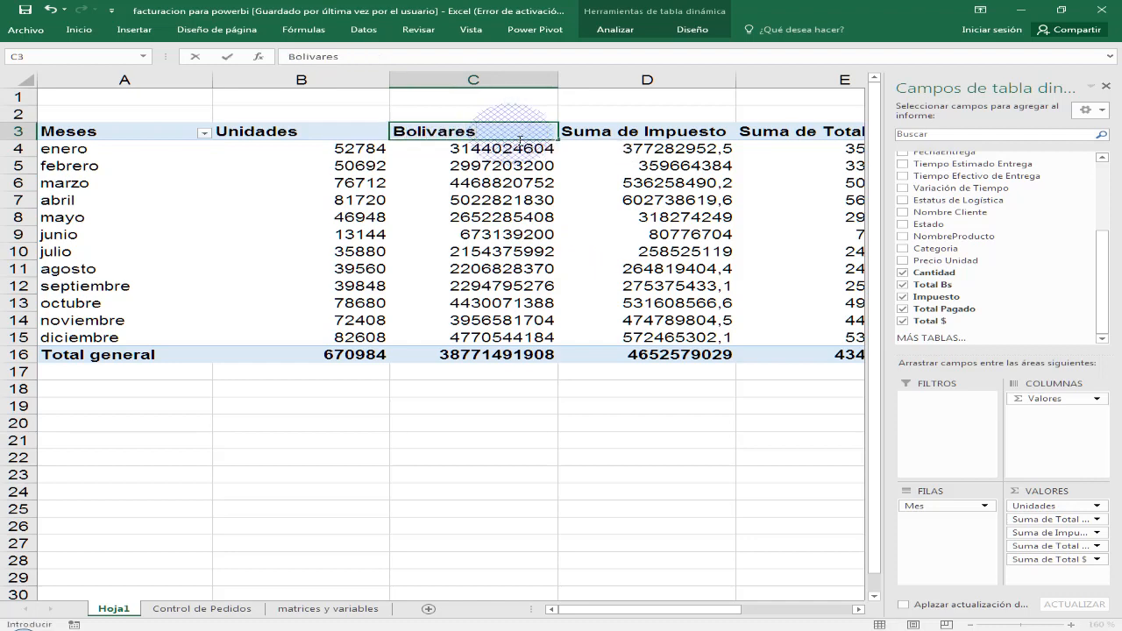
key("Left")
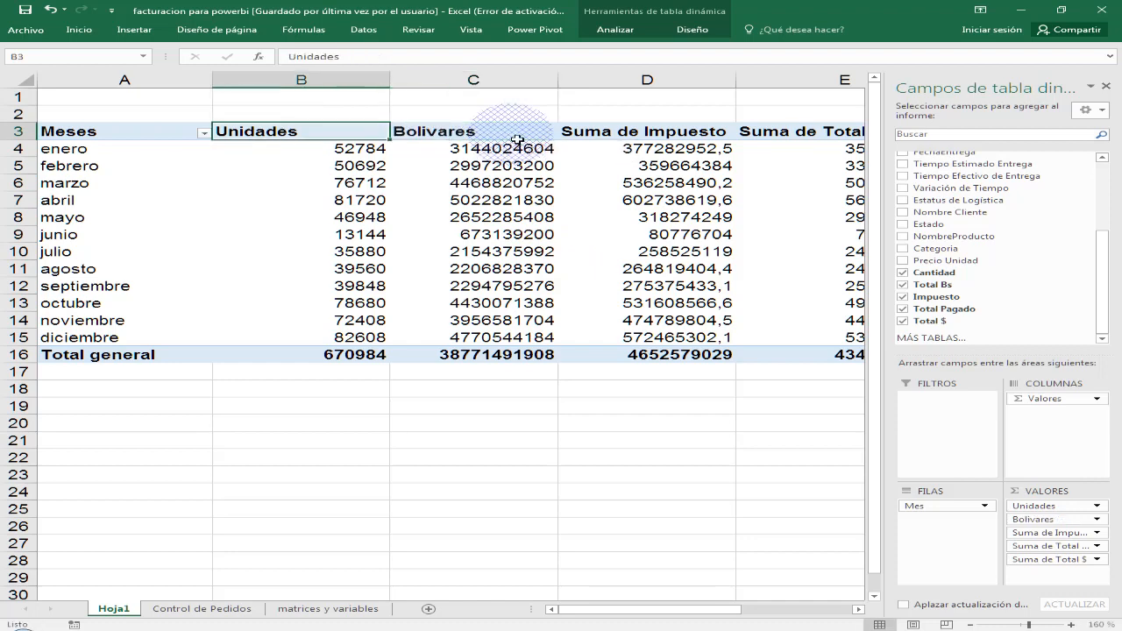
key("Right")
key("Right")
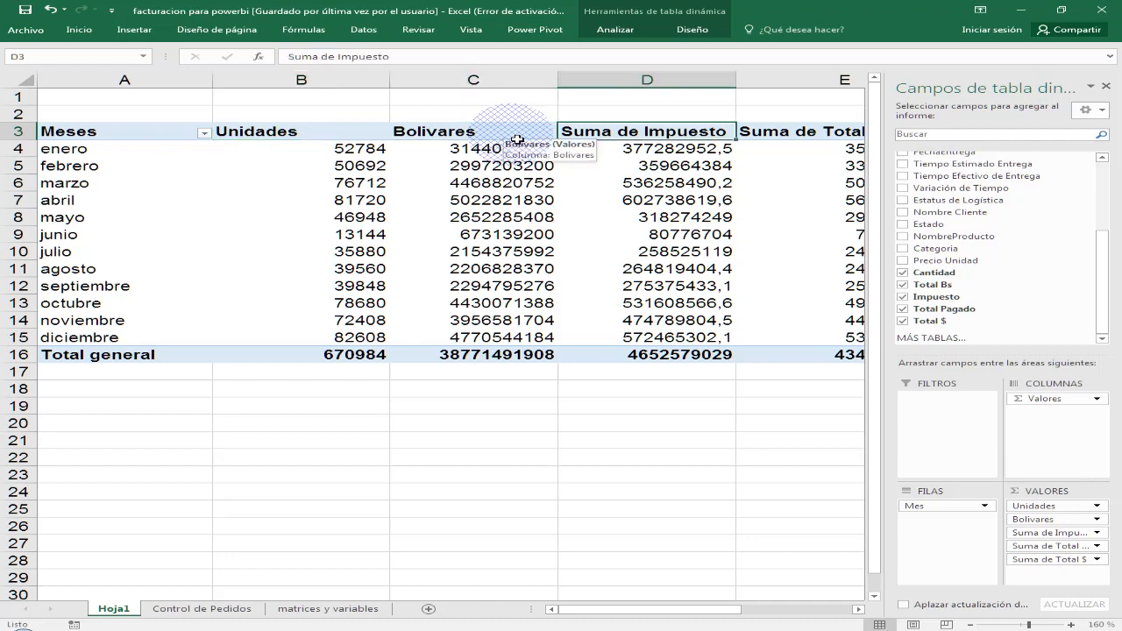
type("Im")
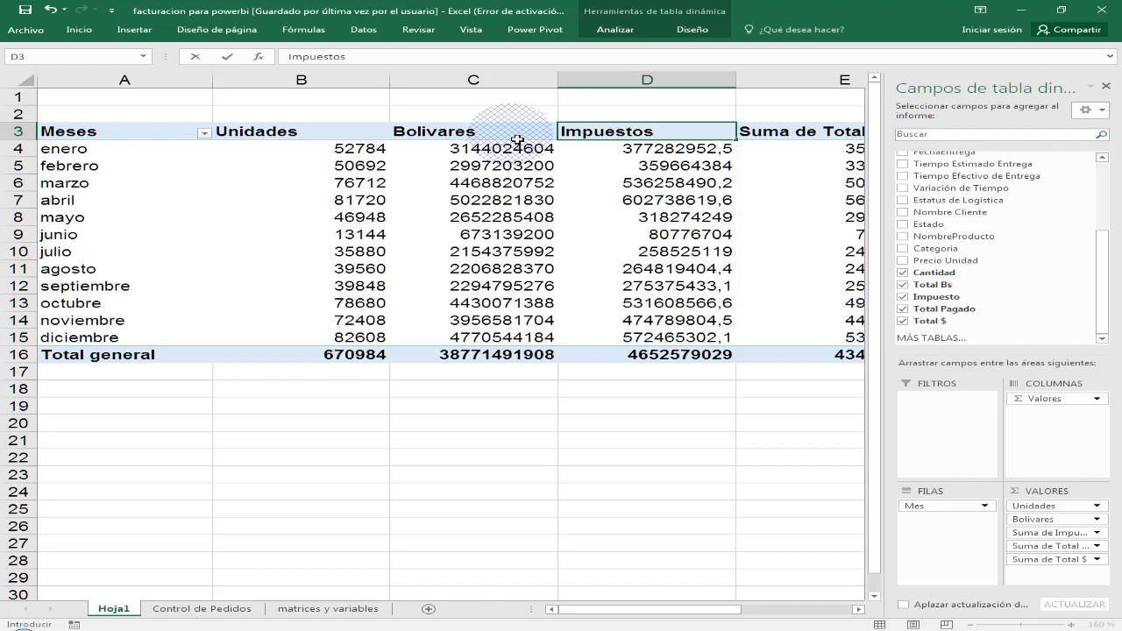
- Rename the Suma de Total Pagado header to Pagado por Cliente and the Suma de Total $ header to Total Dólares
key("Right")
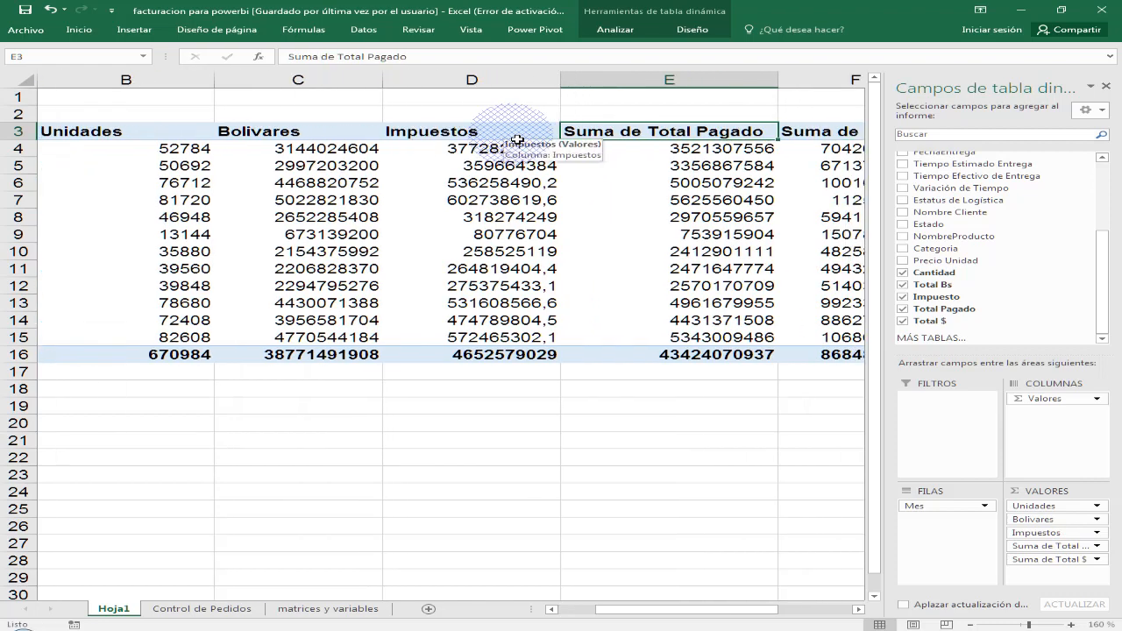
type("Pagado por Cliente")
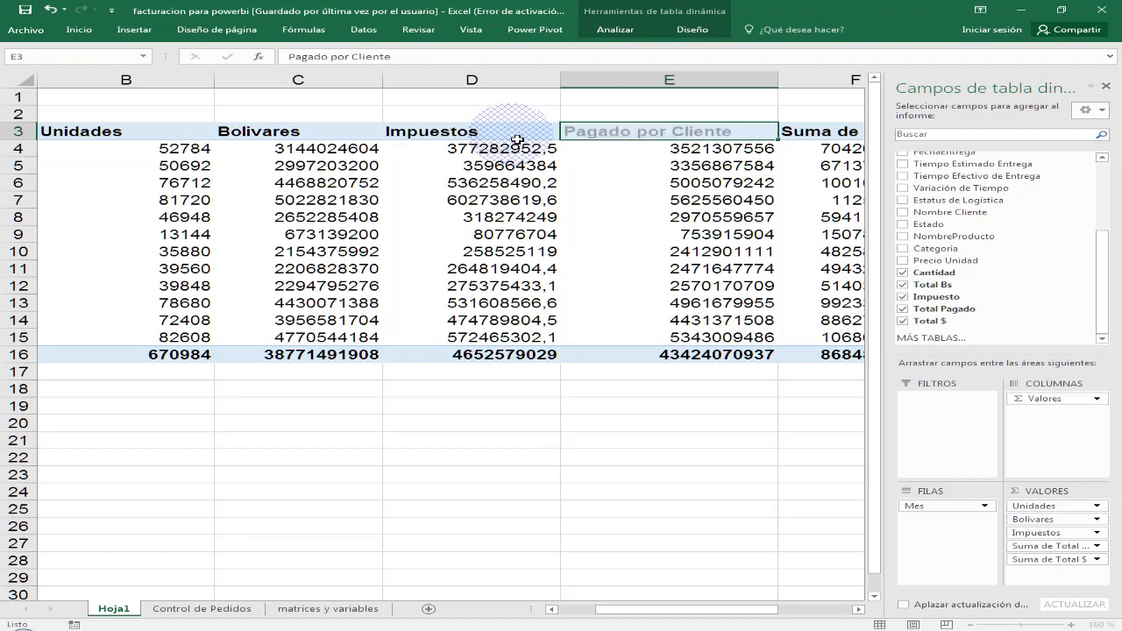
key("Right")
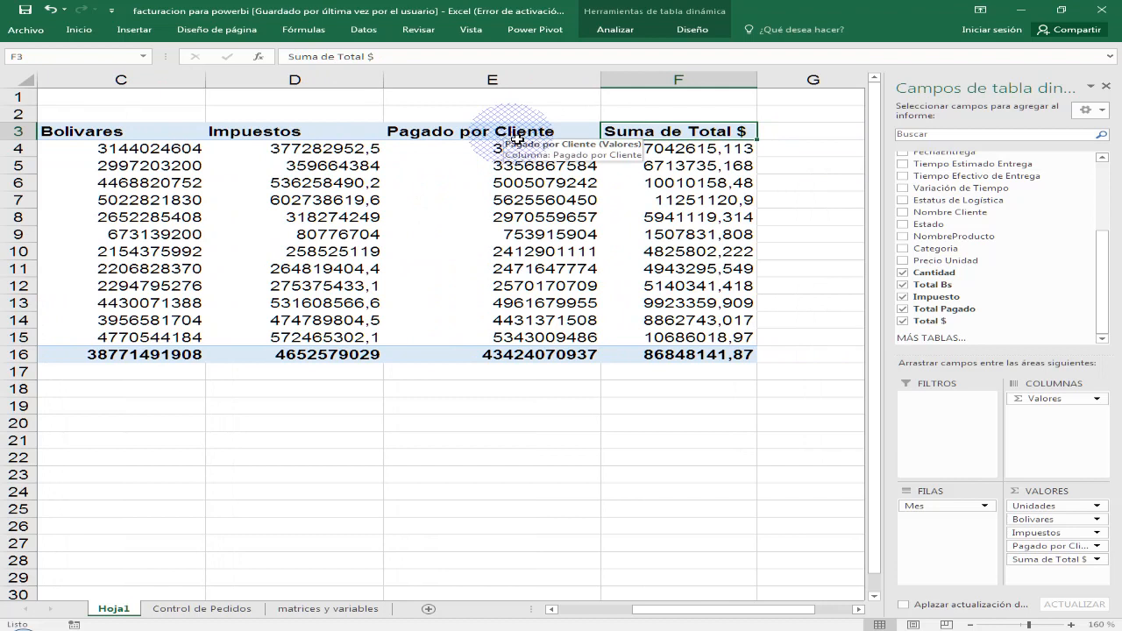
type("Total Dólare")
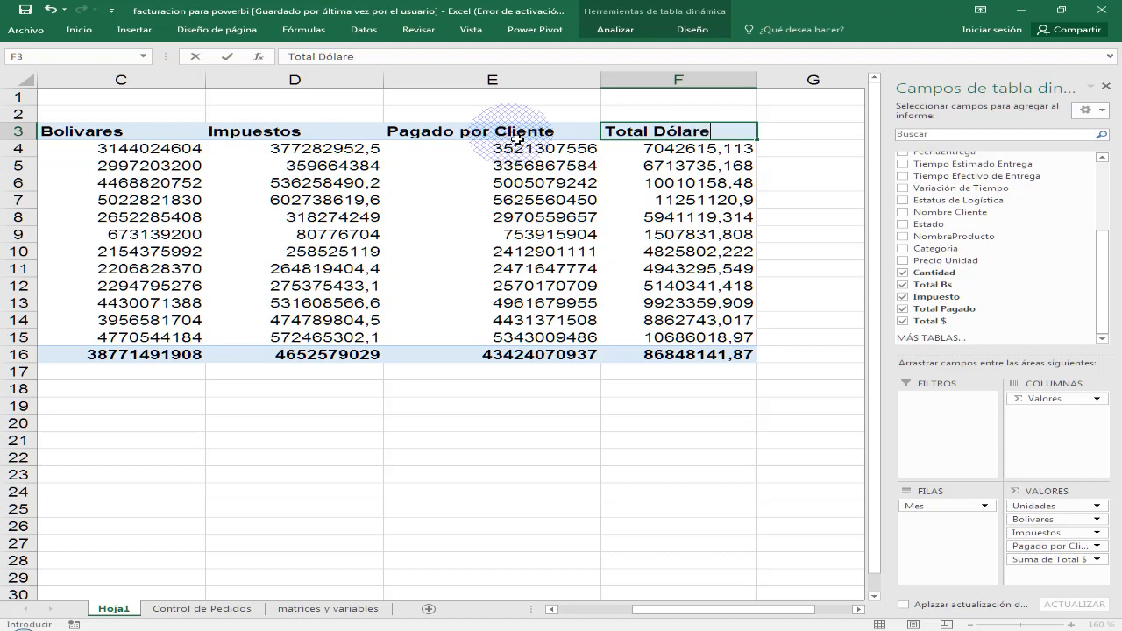
type("s")
key("Return")
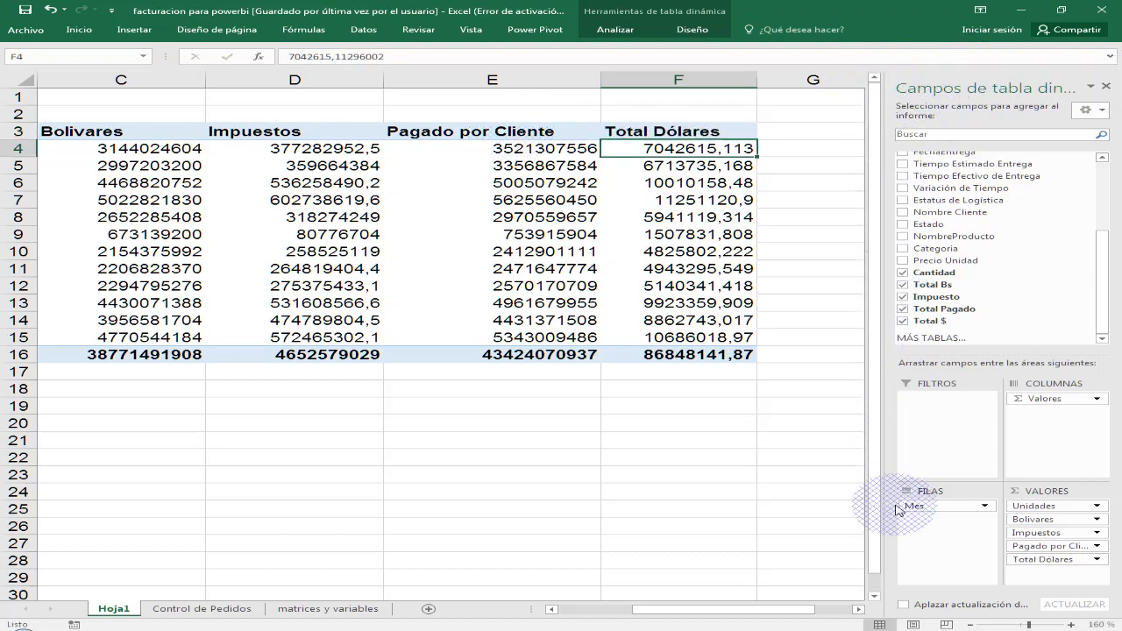
- Close the pivot table field list and narrow the Unidades column
left_click(1107, 86)
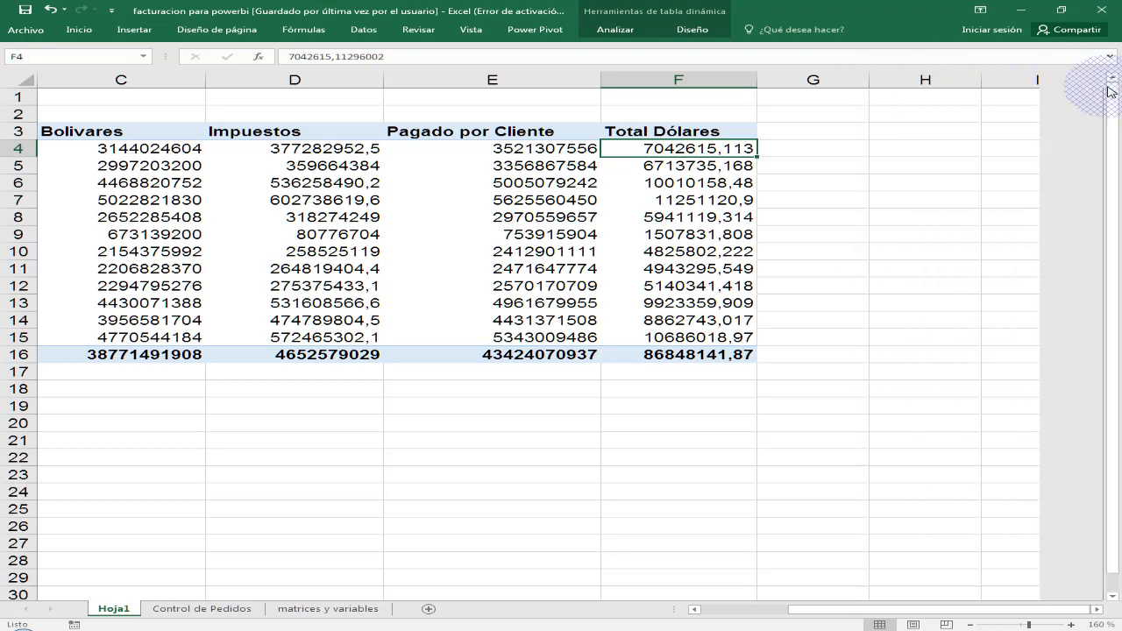
left_click(707, 610)
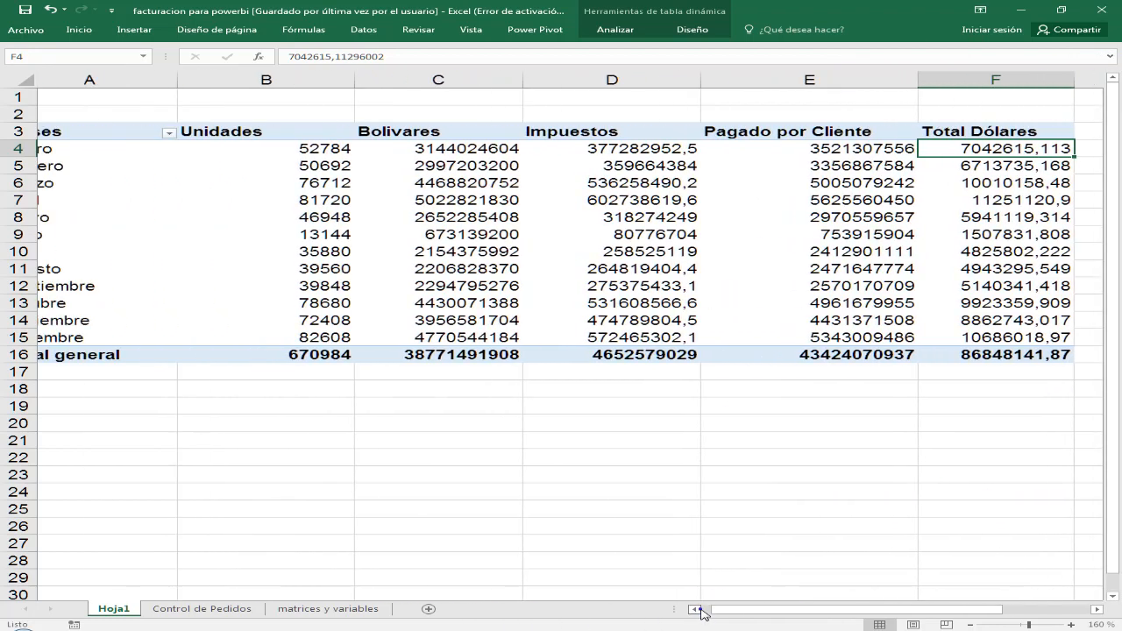
left_click_drag(388, 83, 339, 93)
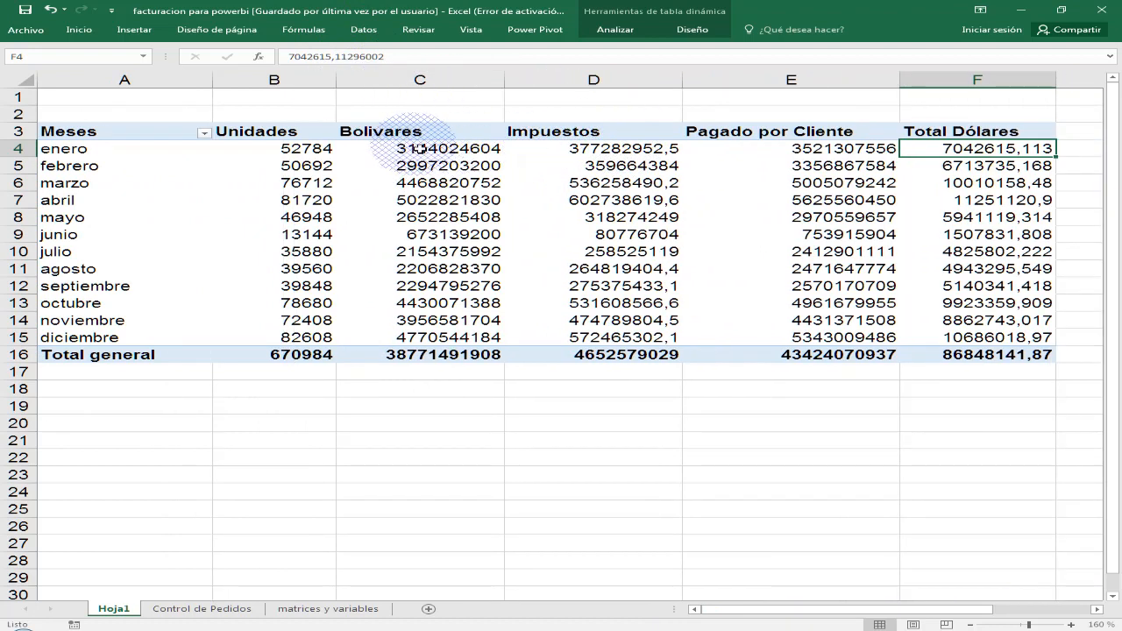
- Center the value column headers from Unidades to Total Dólares
left_click_drag(932, 131, 259, 133)
left_click(79, 30)
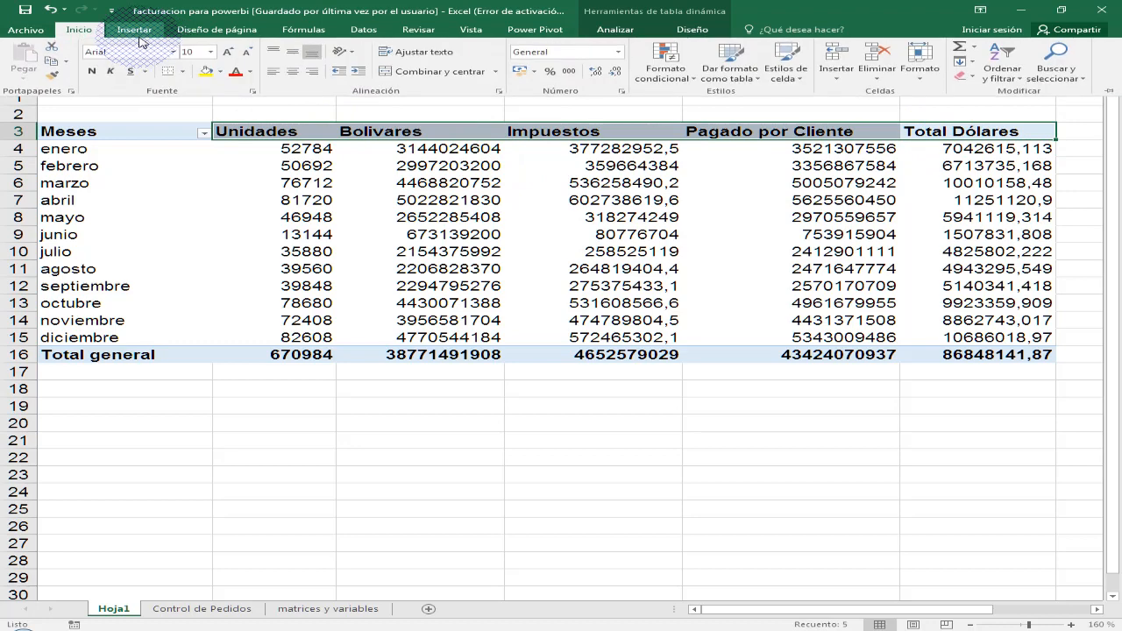
left_click(298, 74)
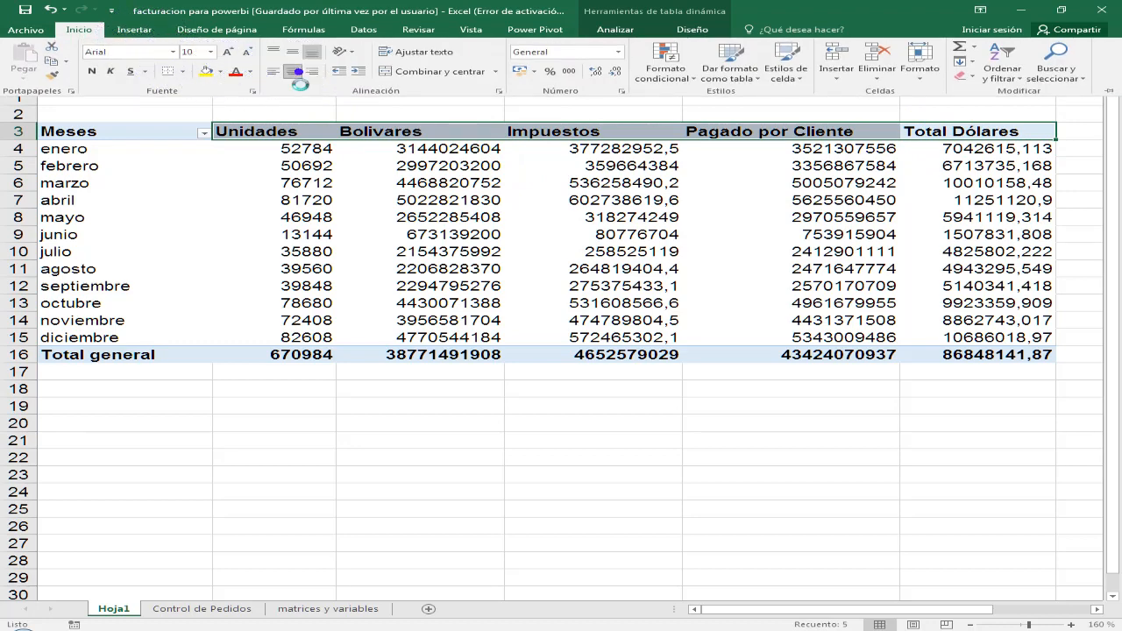
left_click(429, 168)
- Format the values from Bolivares to Total Dólares, including the grand totals, with thousands separators and two decimals
left_click(449, 151)
left_click_drag(454, 151, 955, 362)
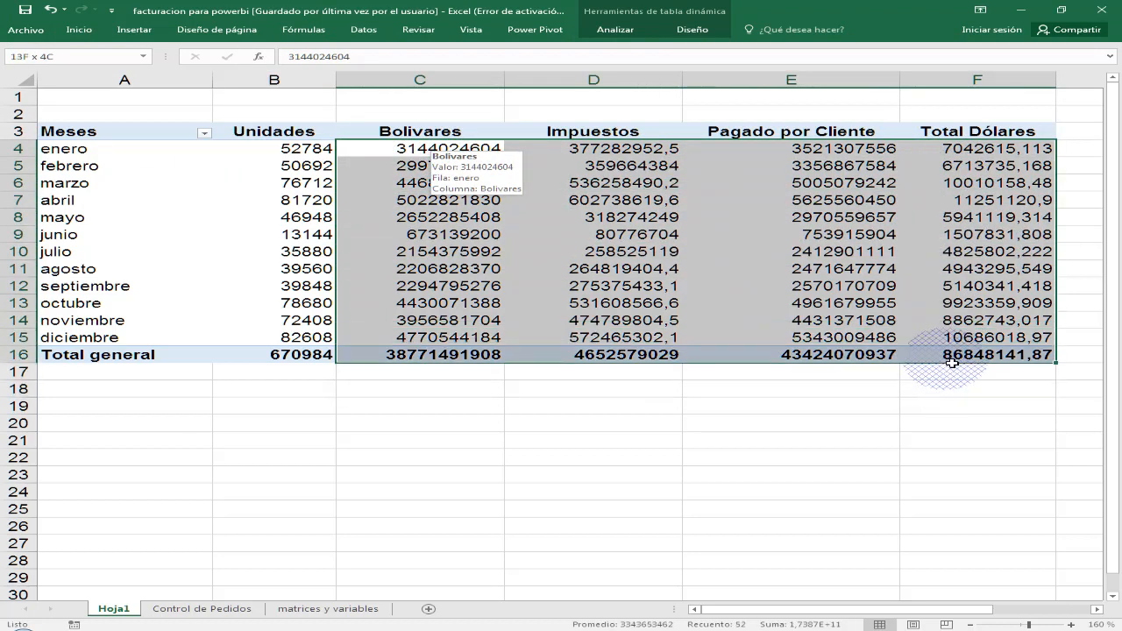
left_click(79, 29)
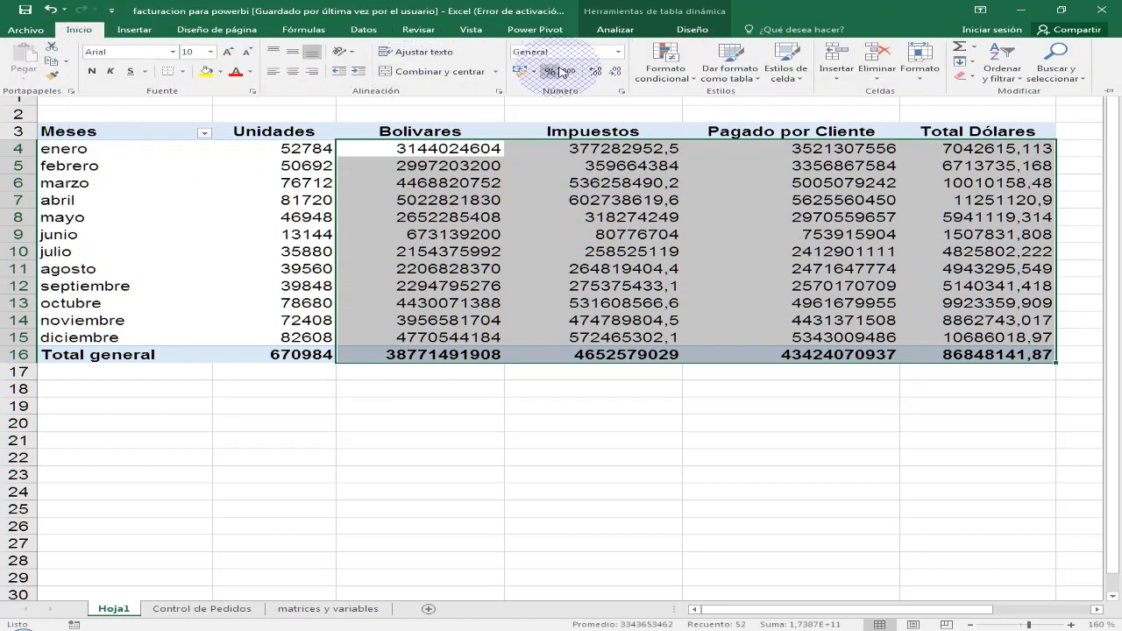
left_click(574, 72)
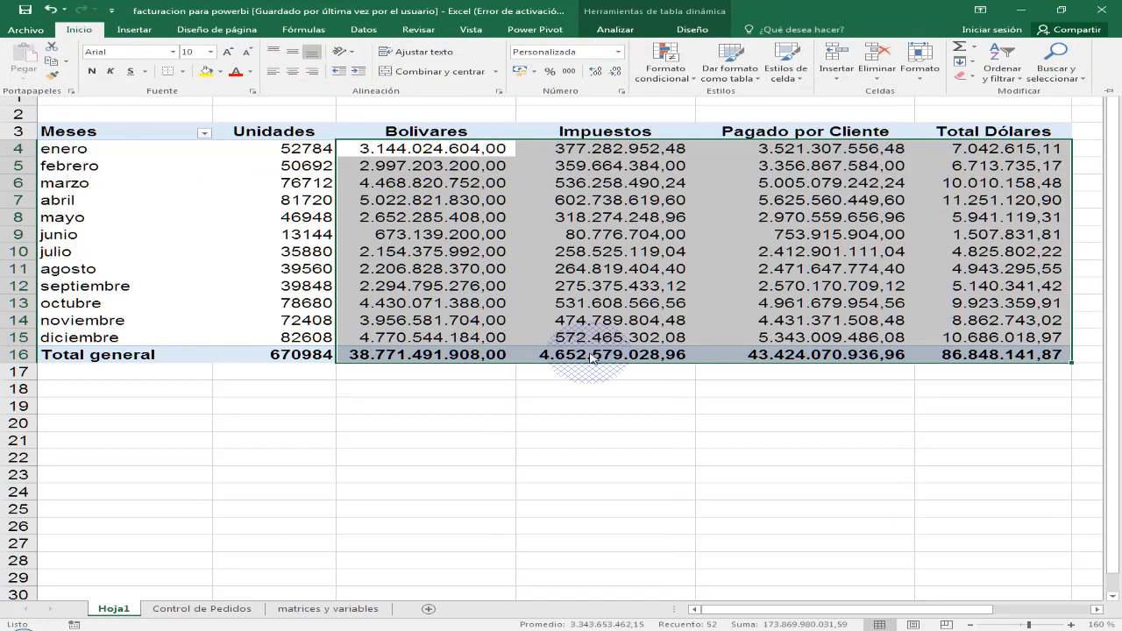
left_click(639, 380)
- Format the Unidades values, including the grand total, with thousands separators and no decimals
left_click_drag(307, 149, 283, 352)
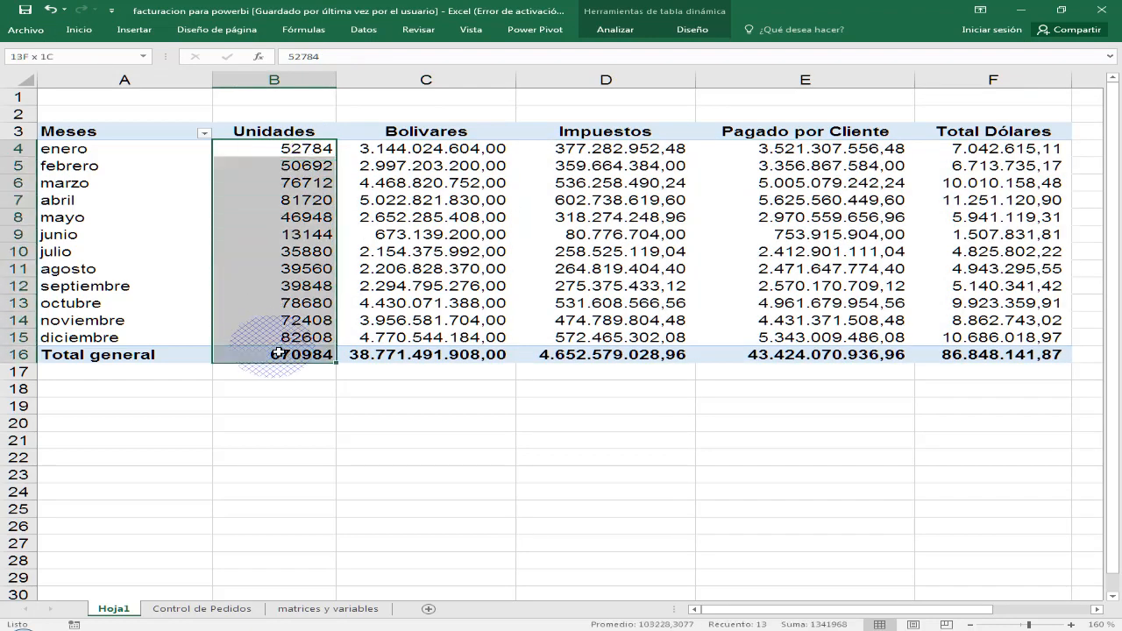
left_click(79, 28)
left_click(552, 70)
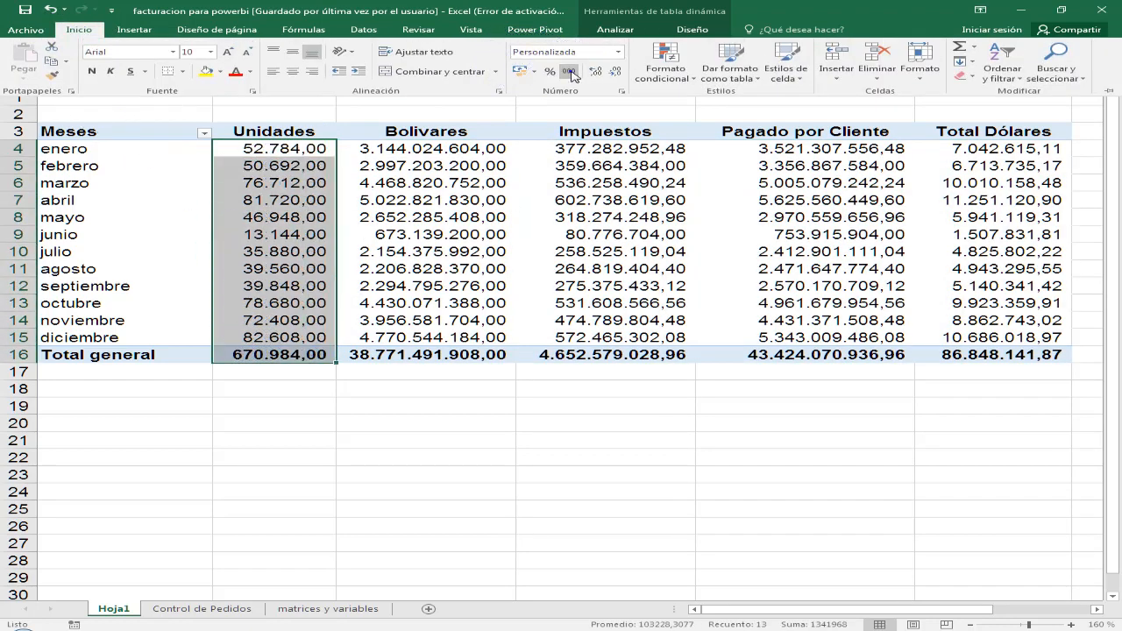
left_click(610, 70)
left_click(610, 70)
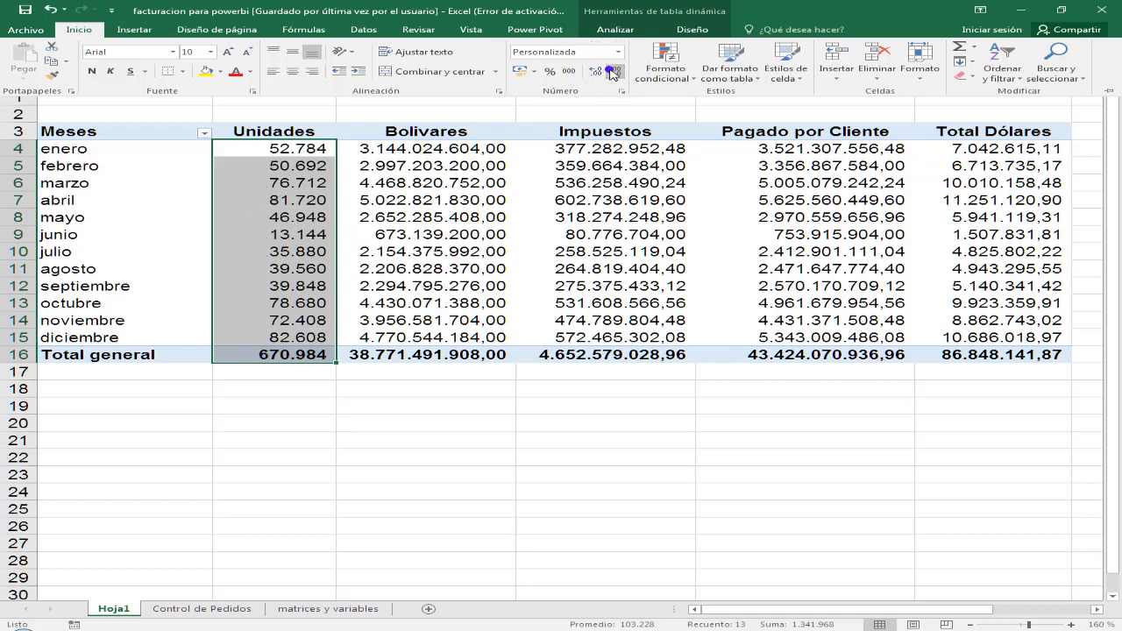
left_click(392, 250)
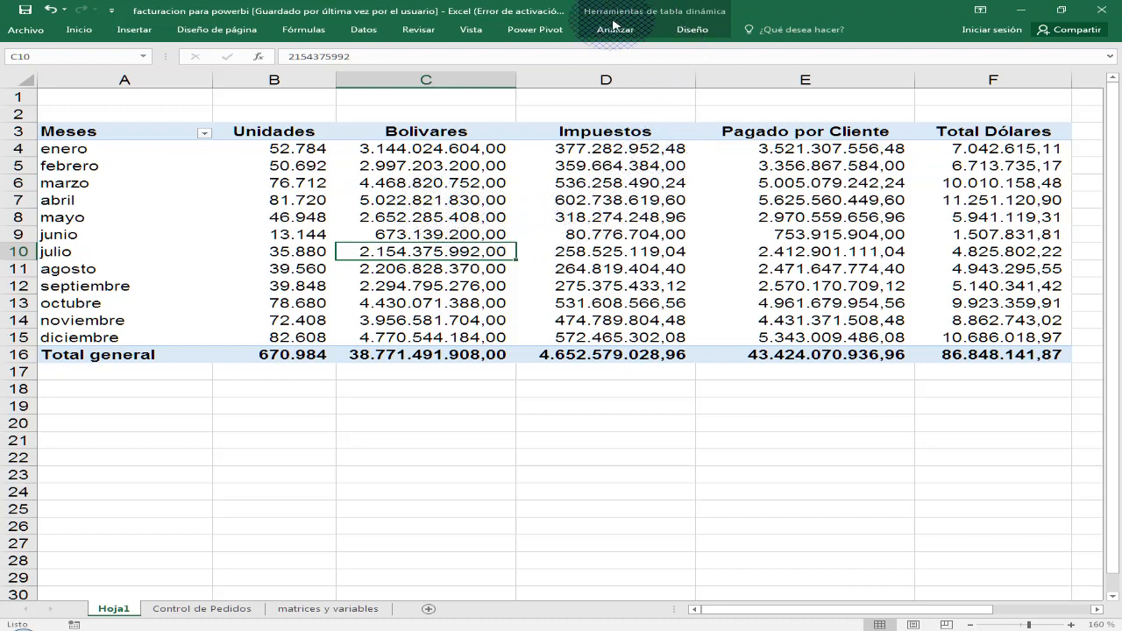
- Turn on banded rows for the pivot table, apply the green style from the first row of the Oscuro group, and collapse the ribbon
left_click(701, 16)
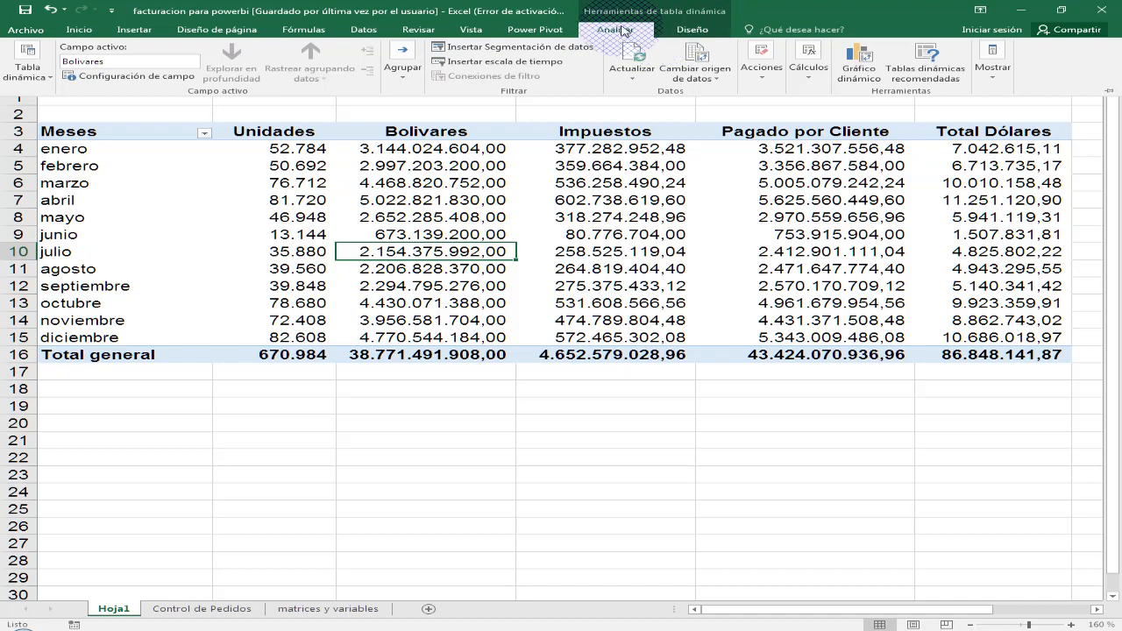
left_click(689, 30)
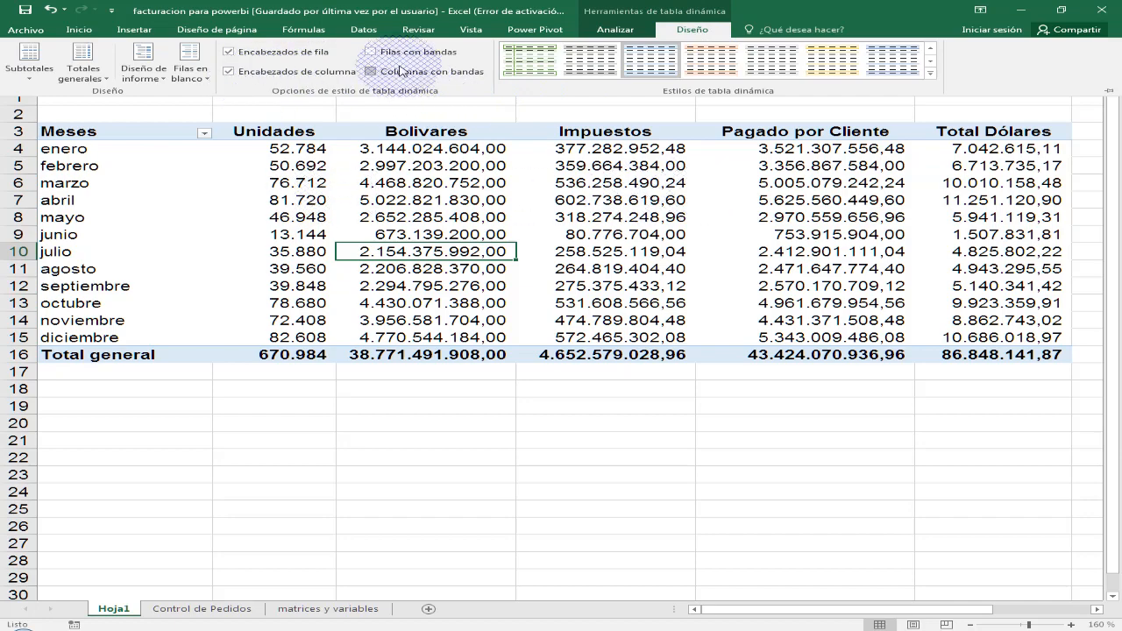
left_click(370, 53)
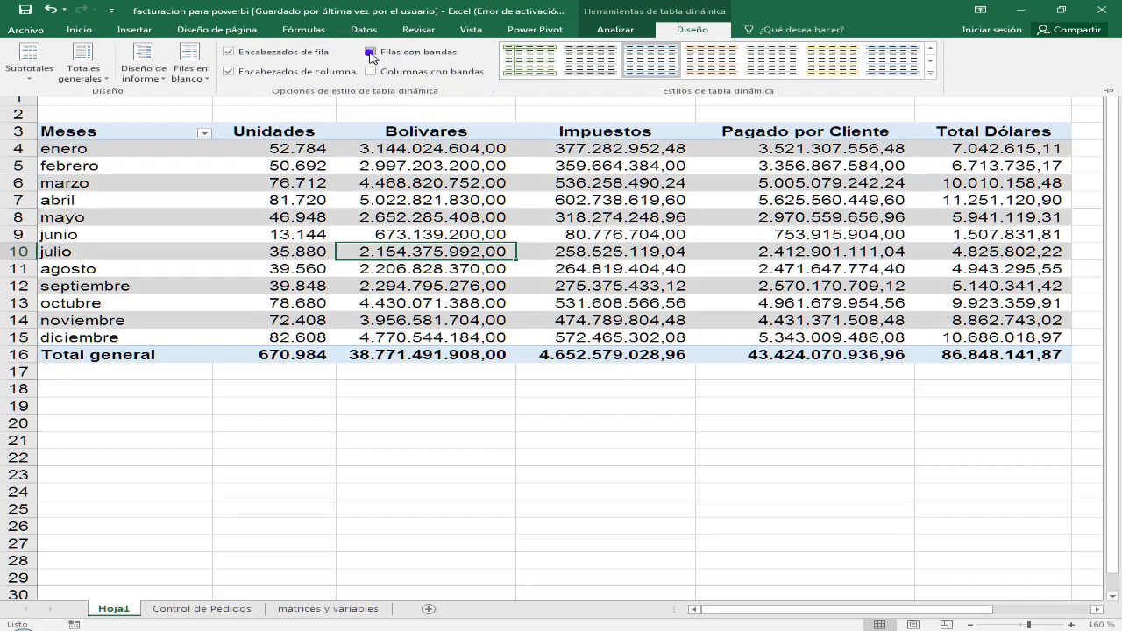
left_click(931, 73)
scroll(932, 176, "down", 2)
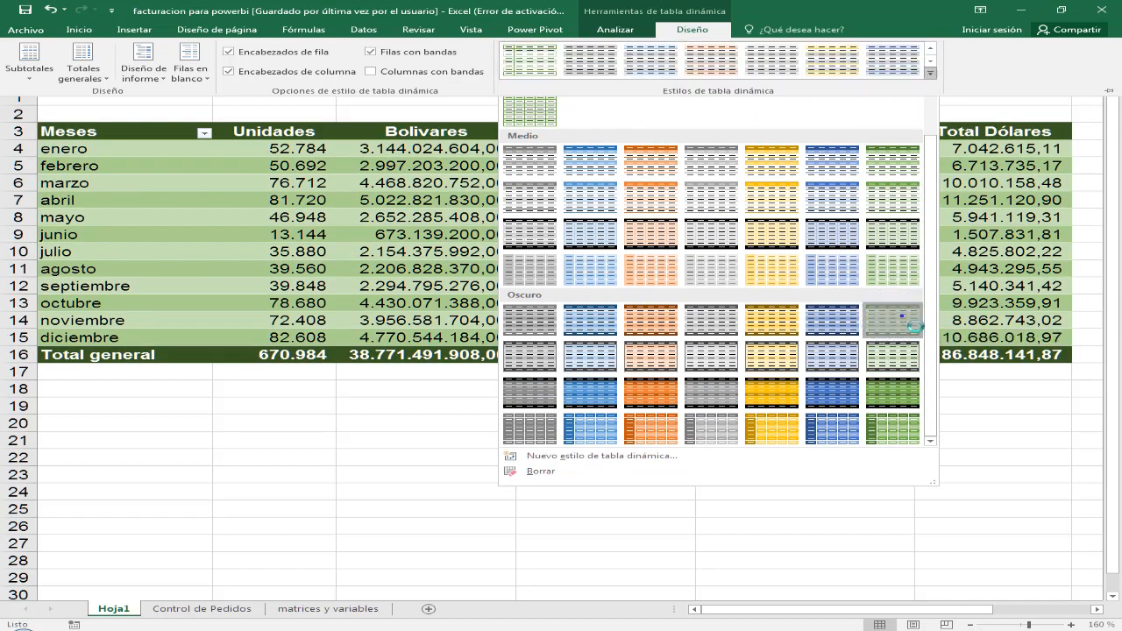
left_click(904, 321)
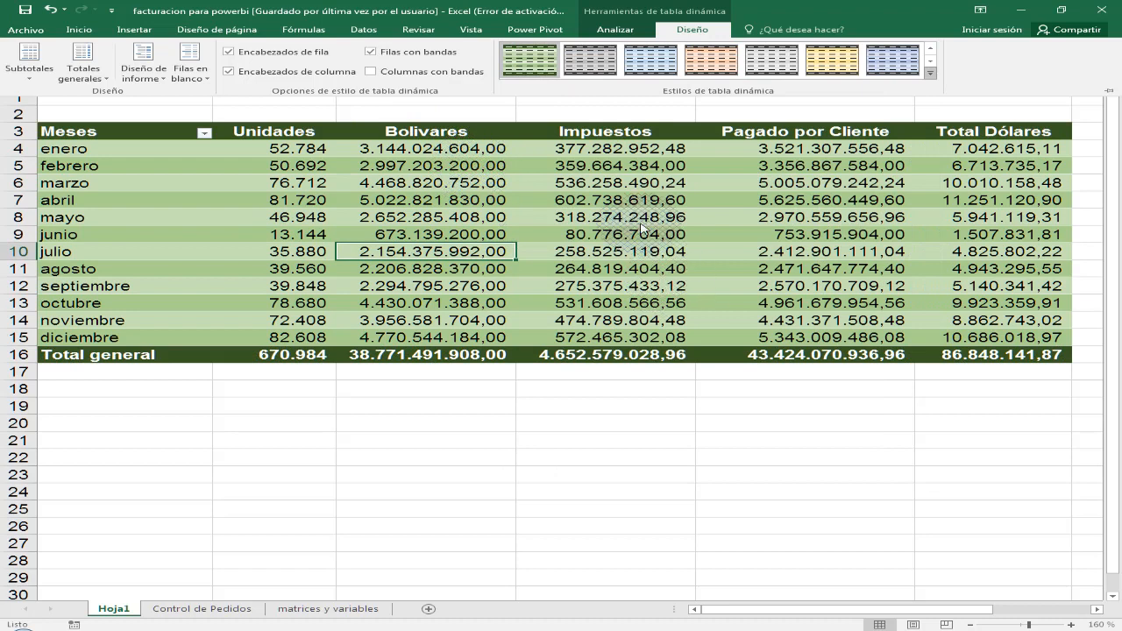
key("ctrl+F1")
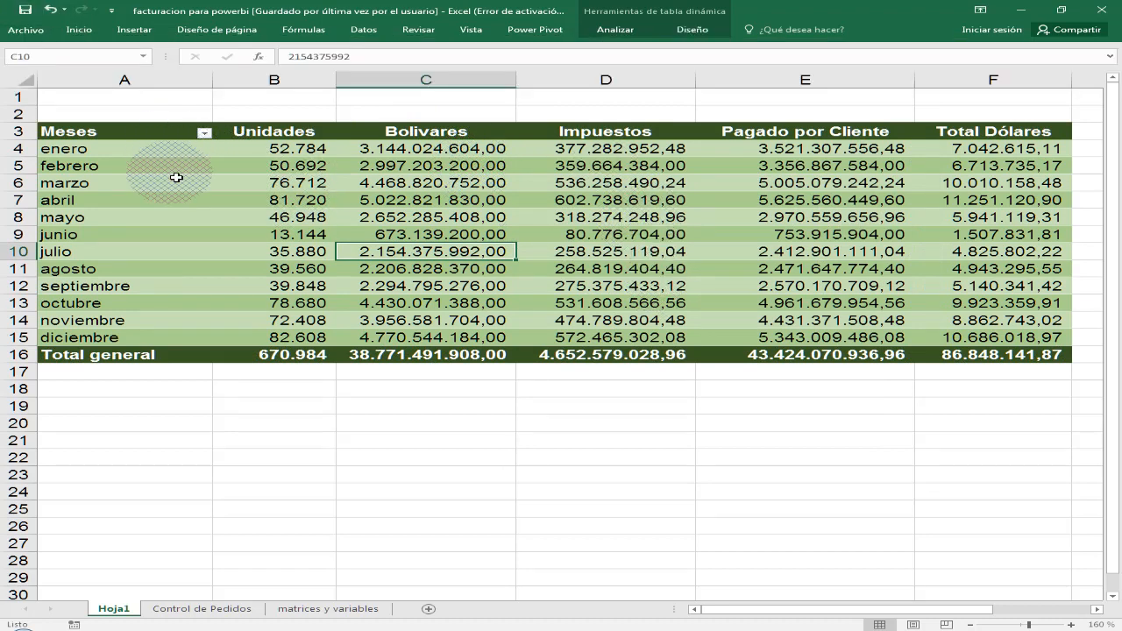
- Show the pivot table field list again and select the Impuestos value for julio
mouse_move(805, 284)
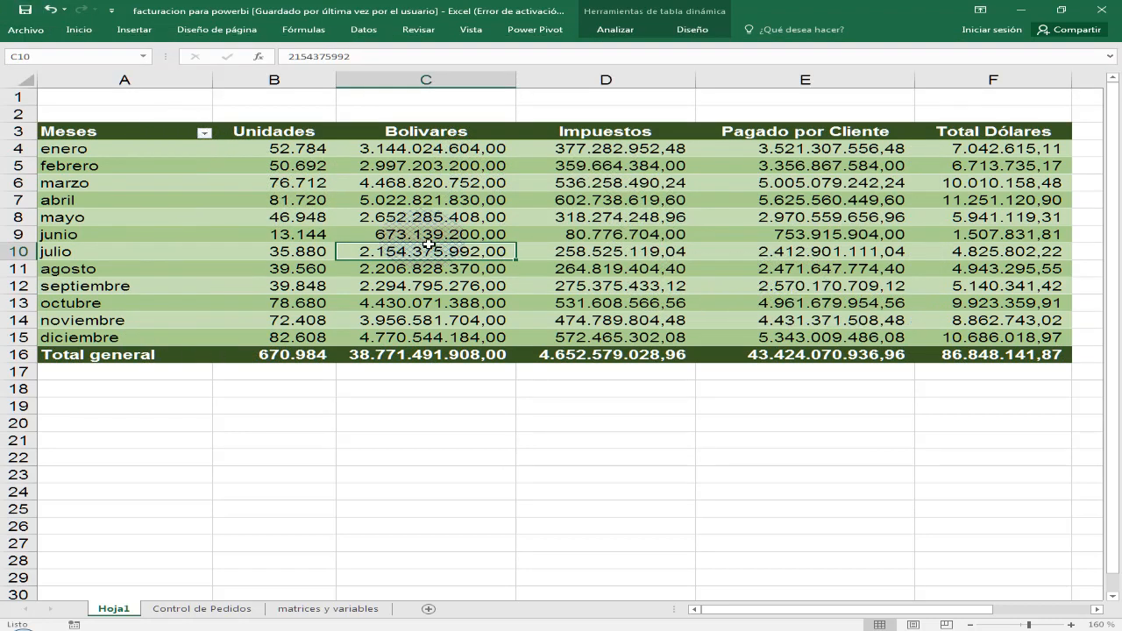
mouse_move(581, 242)
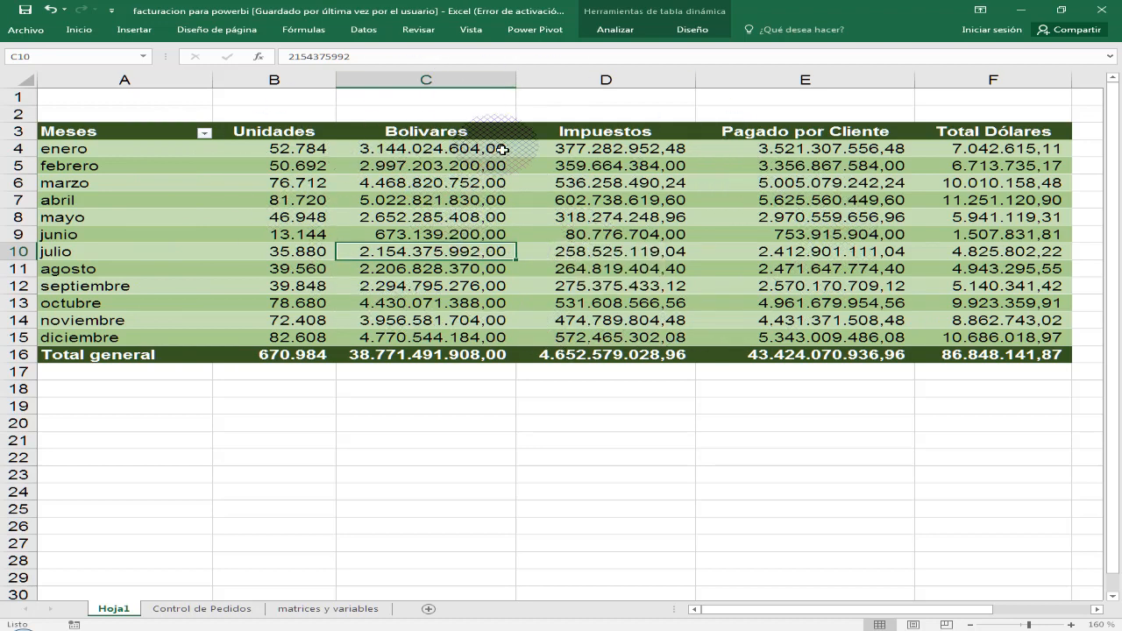
mouse_move(531, 240)
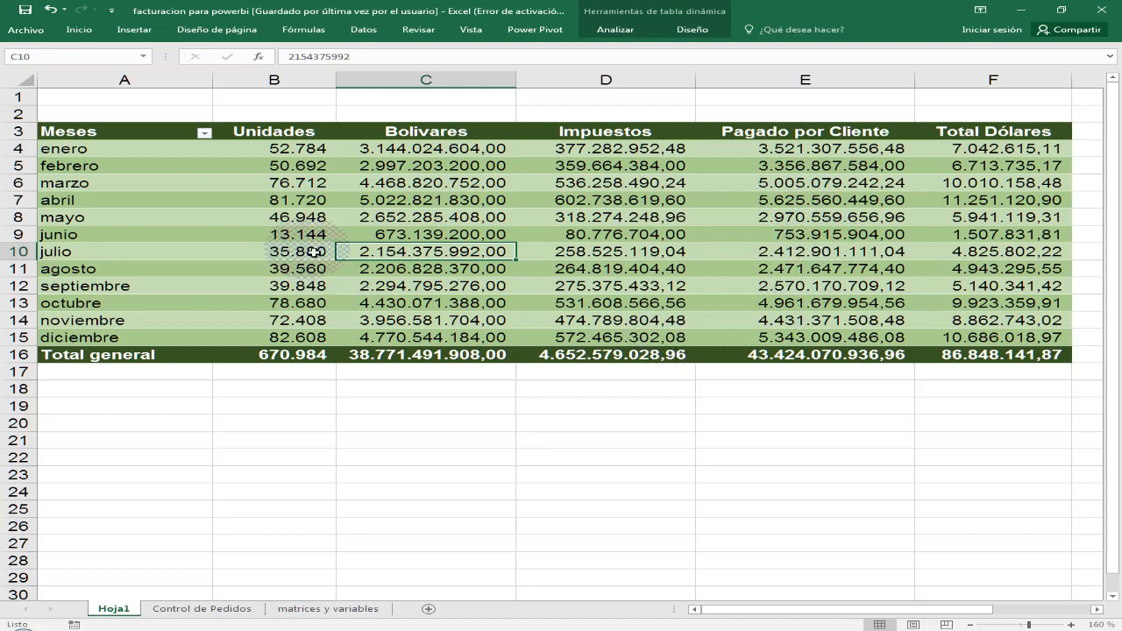
right_click(478, 255)
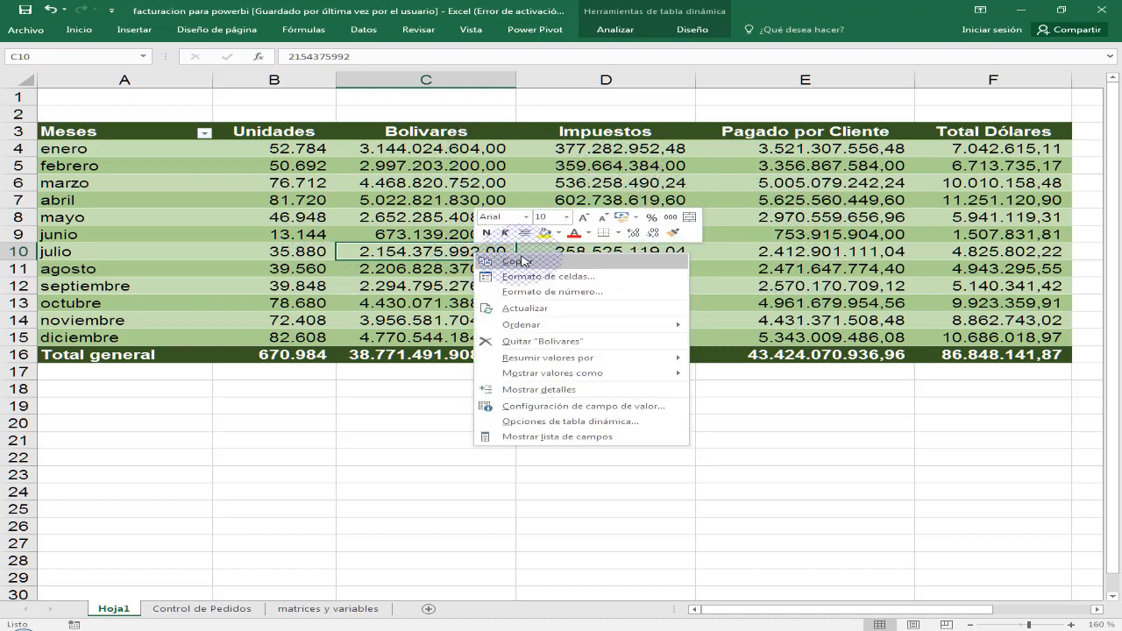
left_click(574, 437)
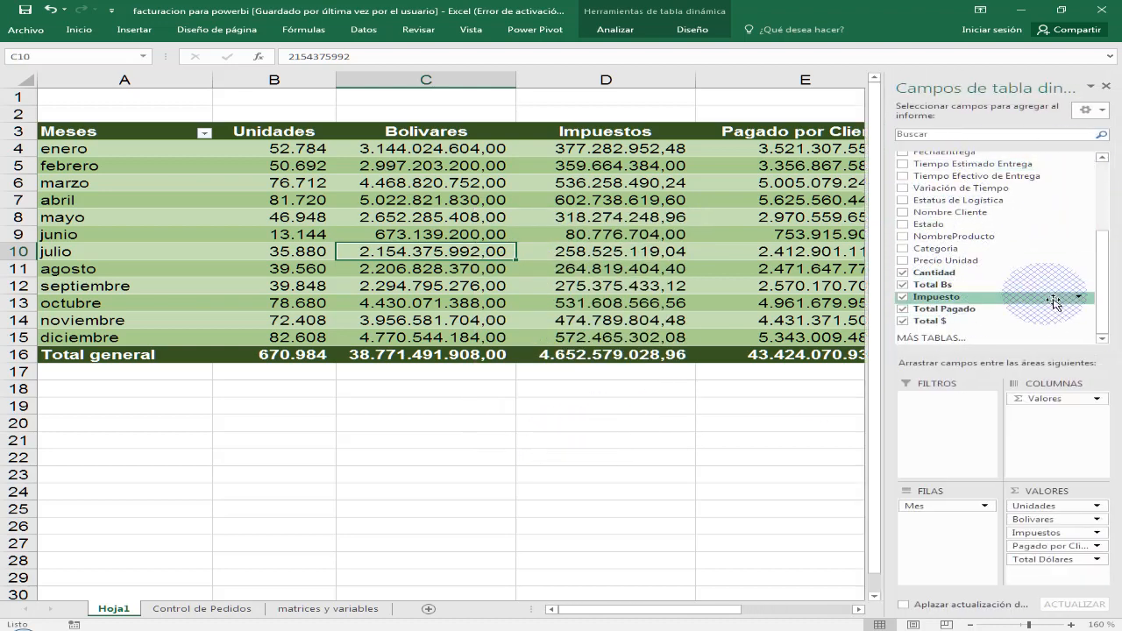
left_click_drag(1100, 234, 1094, 269)
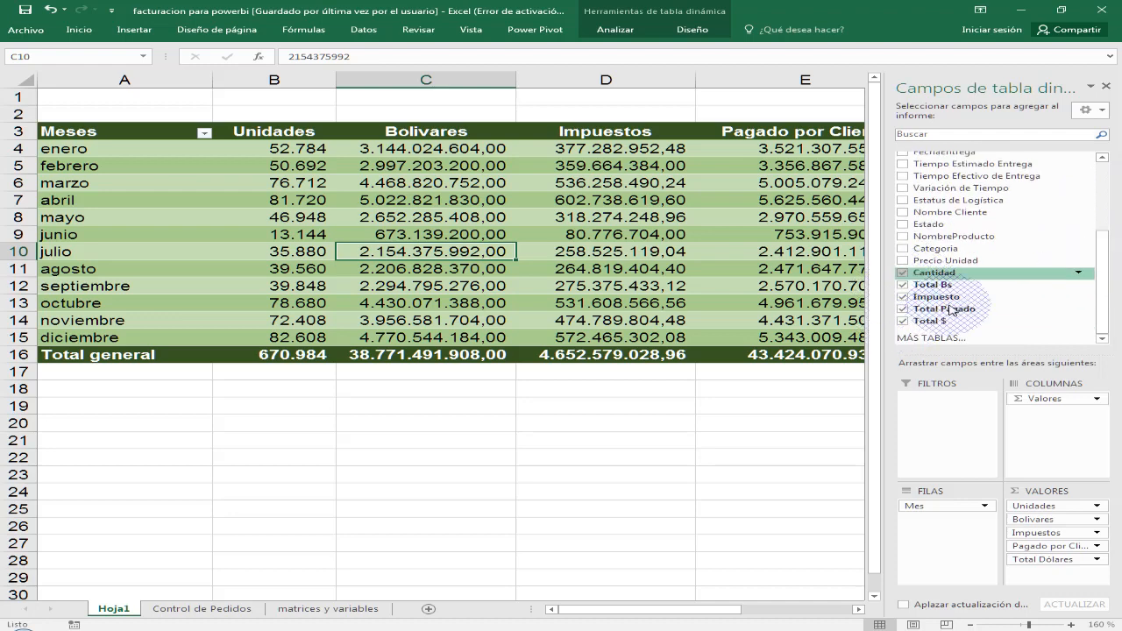
left_click(666, 255)
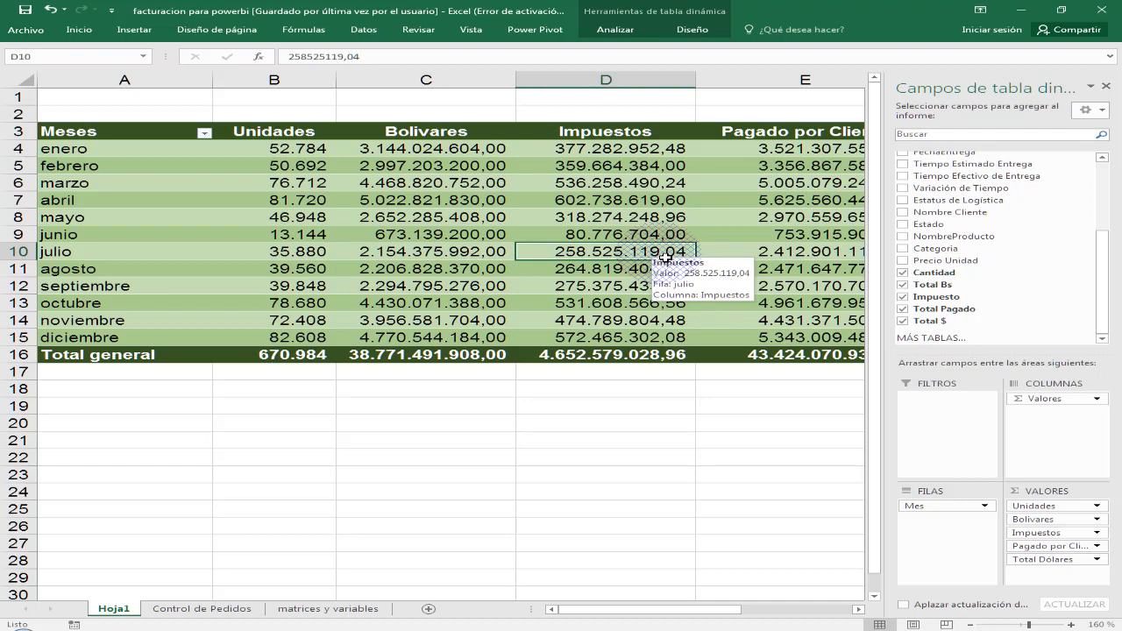